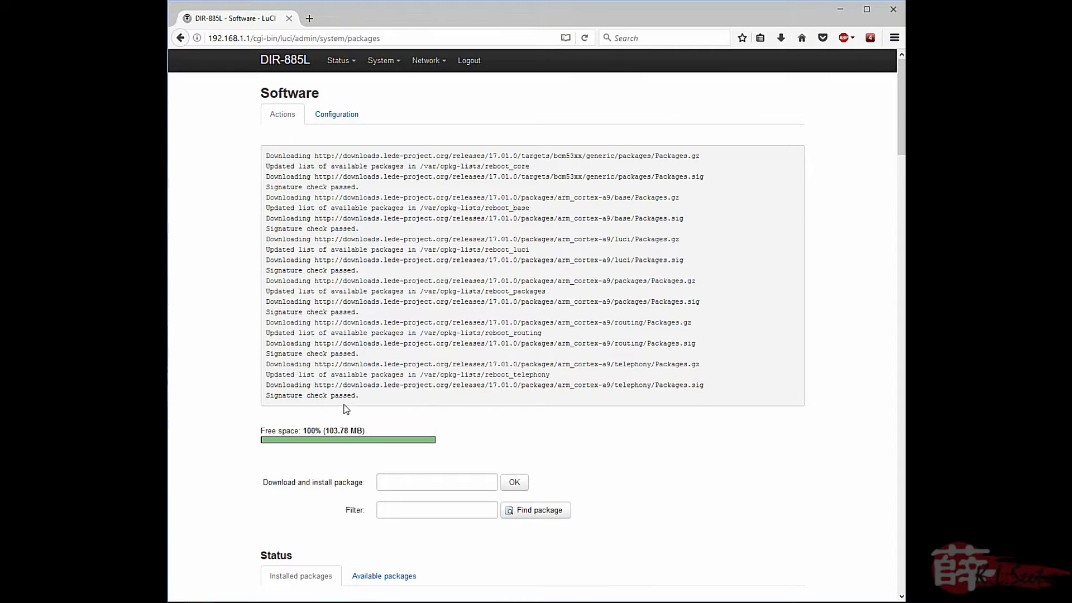
# Step: Scroll down the Software page to check the updated package lists
pyautogui.scroll(-3, 341, 371)
# Step: Filter packages for sqm and install luci-app-sqm from the available packages
pyautogui.click(405, 307)
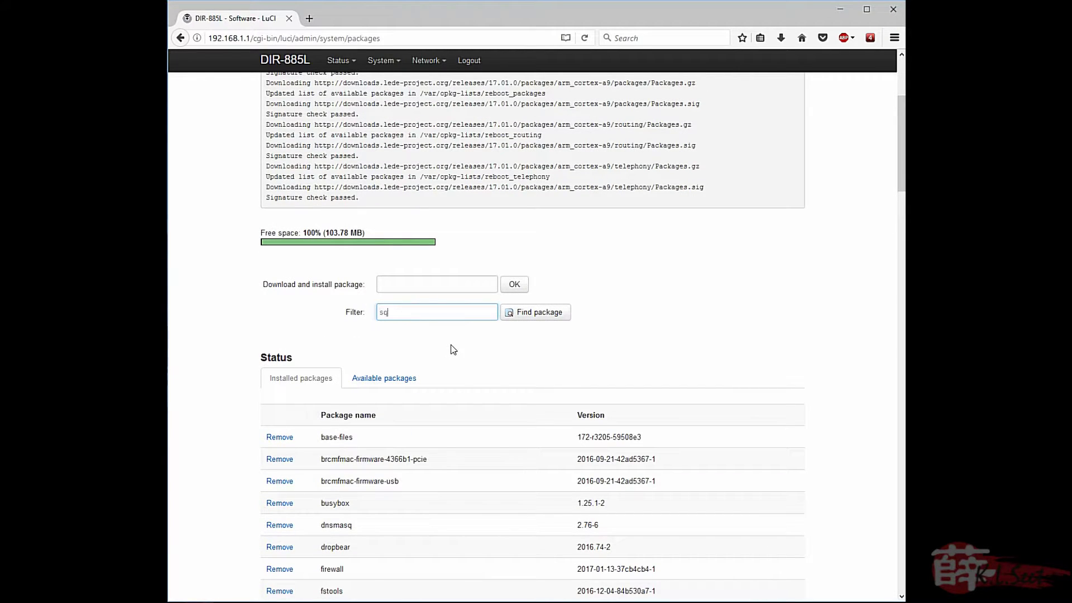
pyautogui.click(532, 313)
pyautogui.click(444, 321)
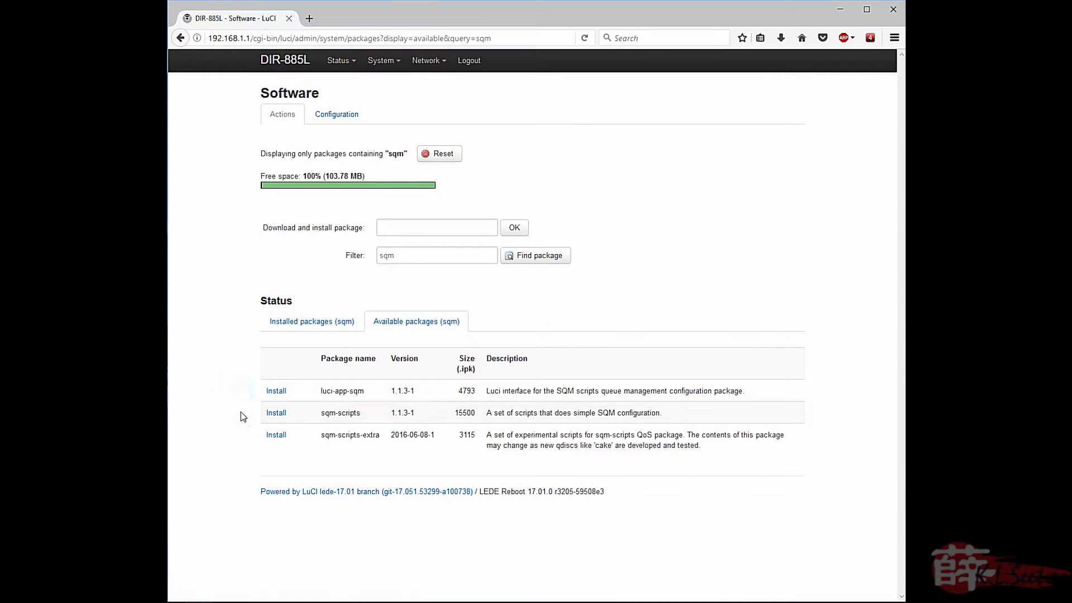
pyautogui.click(278, 391)
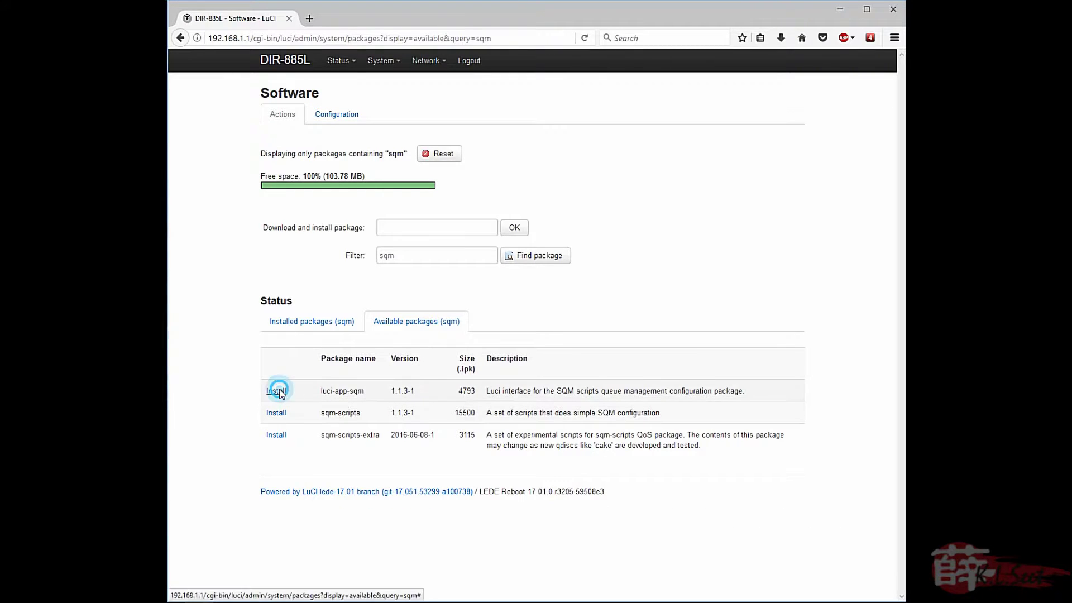
pyautogui.click(530, 275)
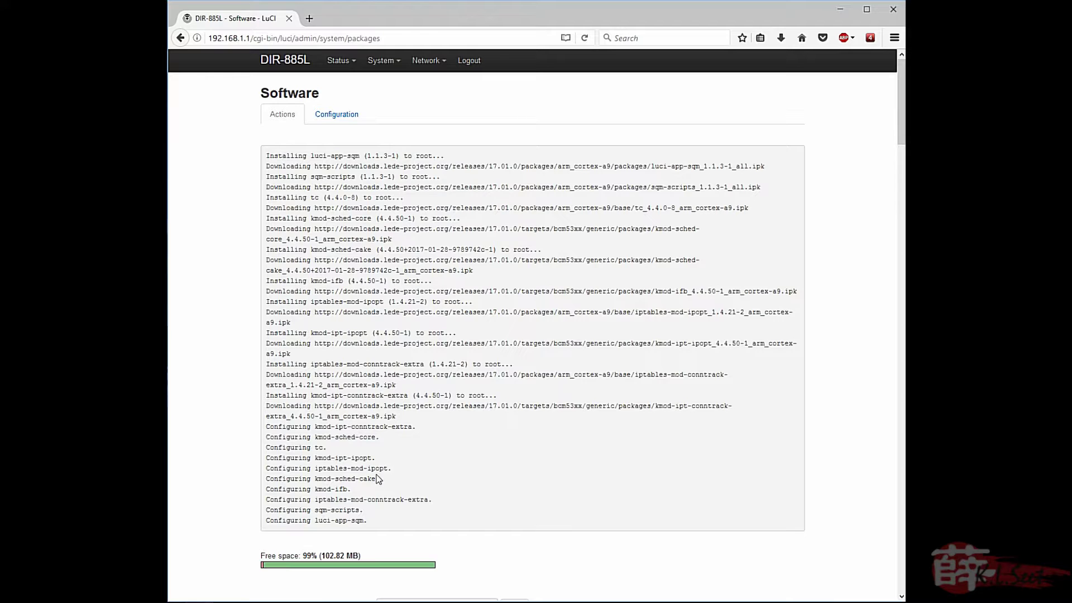
# Step: Filter packages for ddns and install luci-app-ddns
pyautogui.scroll(-5, 385, 486)
pyautogui.scroll(-4, 398, 468)
pyautogui.scroll(4, 397, 446)
pyautogui.click(411, 372)
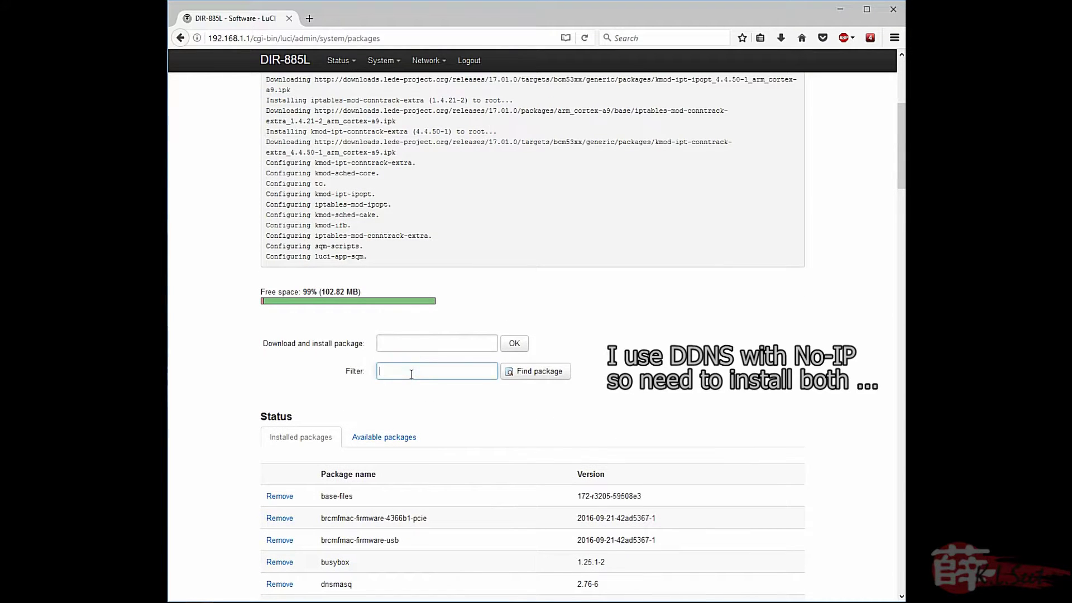
pyautogui.click(557, 374)
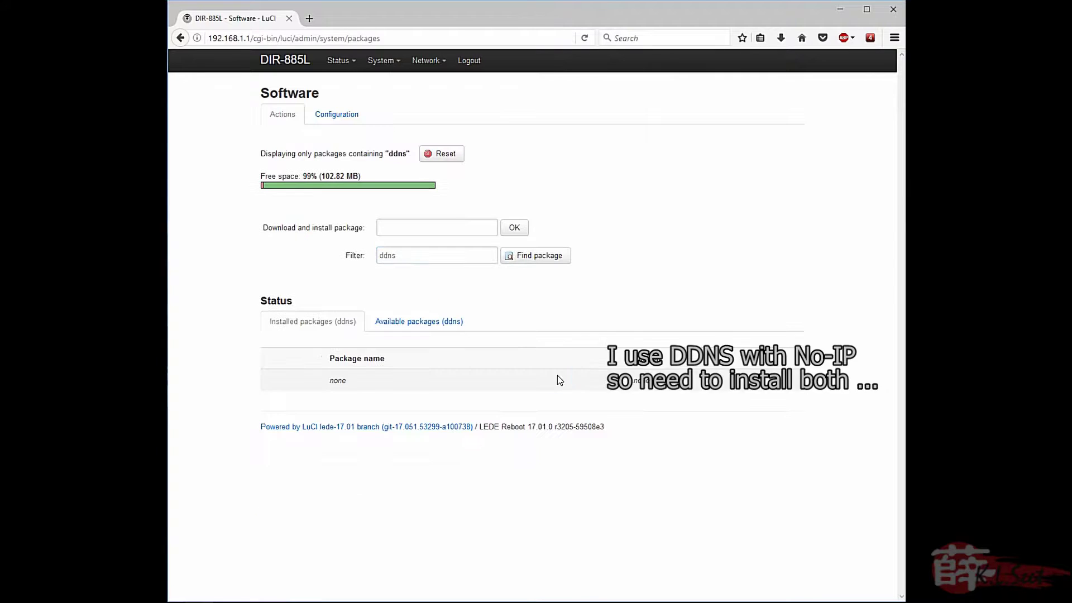
pyautogui.click(436, 323)
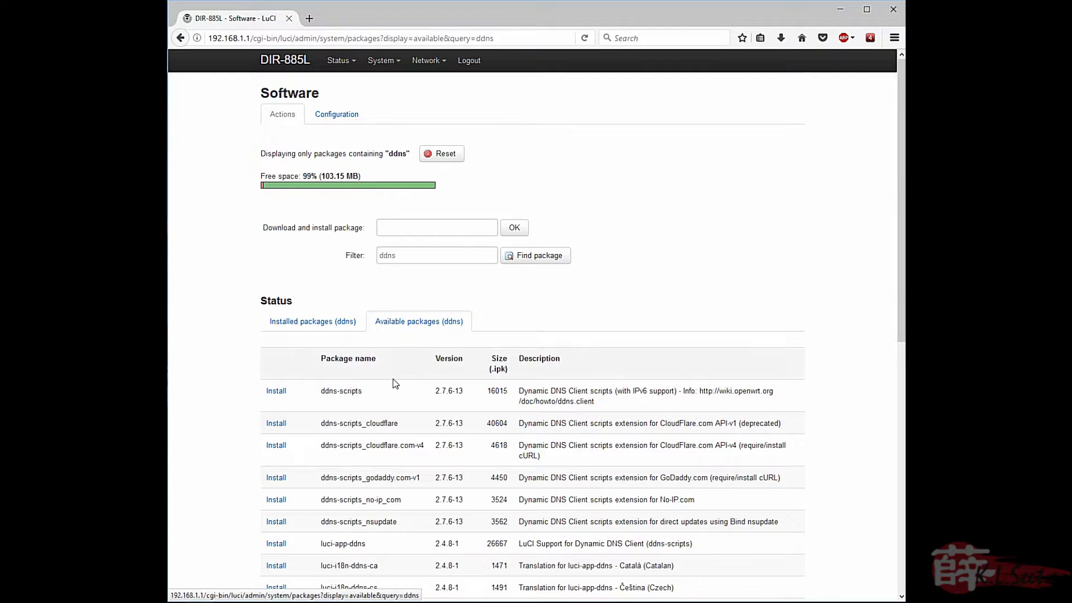
pyautogui.scroll(-3, 357, 436)
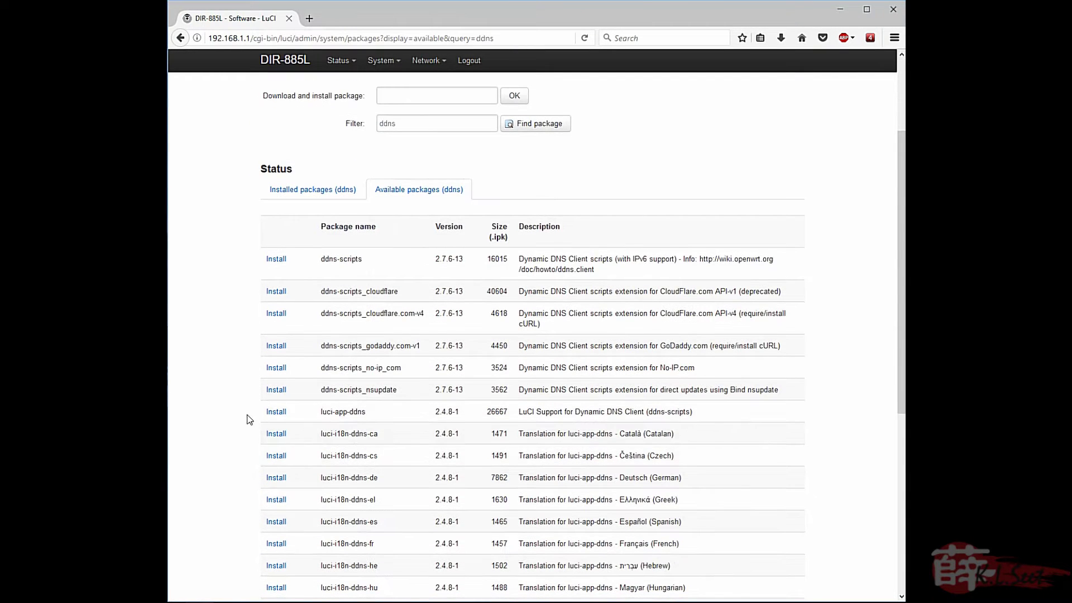
pyautogui.click(276, 412)
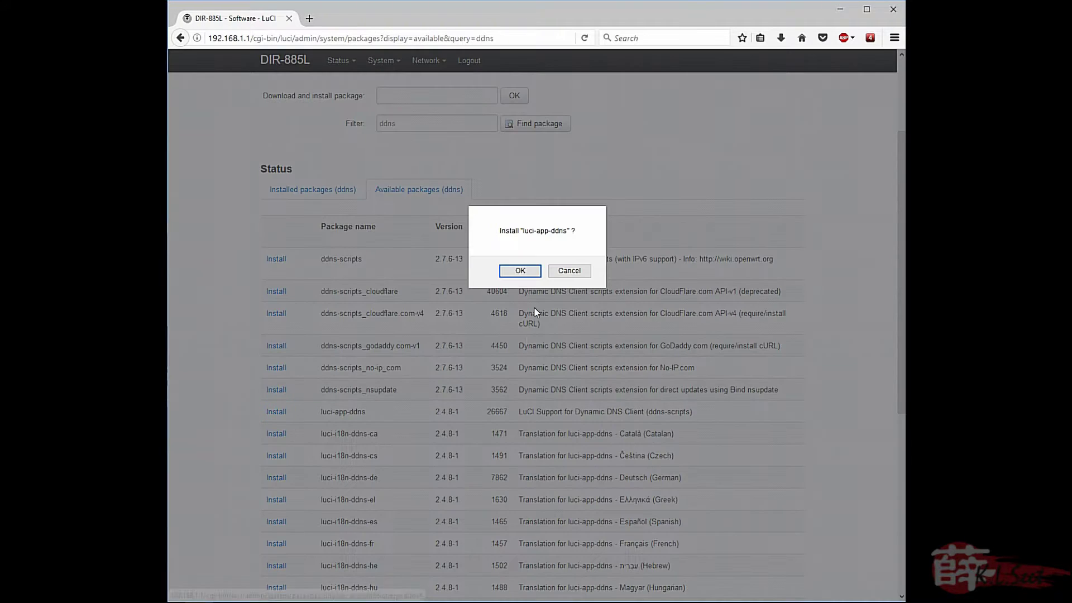
pyautogui.click(524, 273)
# Step: Filter for ddns again and install the ddns-scripts_no-ip_com package
pyautogui.scroll(3, 480, 340)
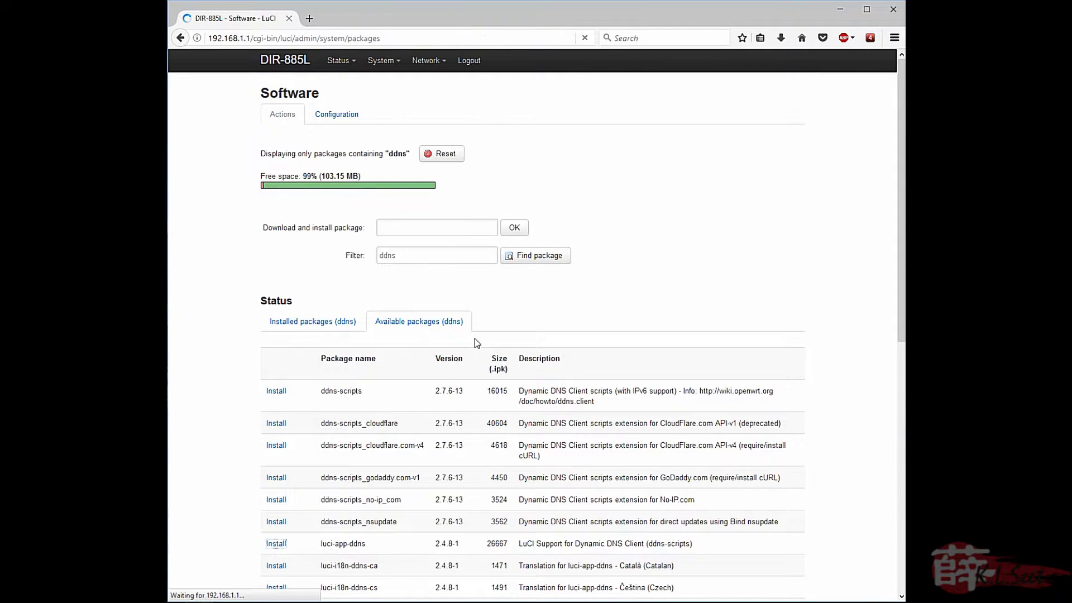
pyautogui.click(393, 322)
pyautogui.write('d')
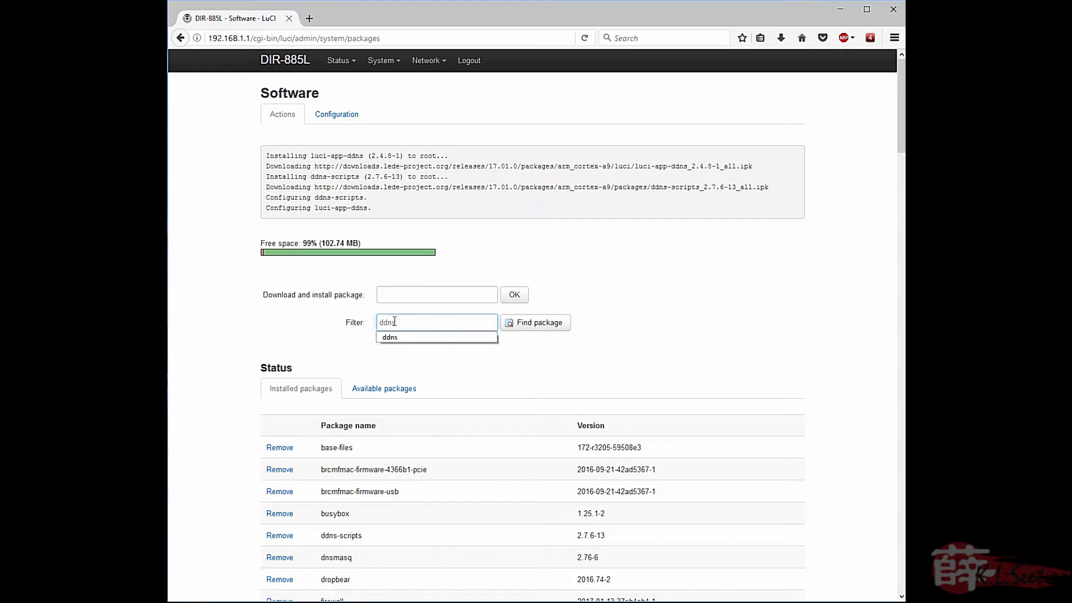
pyautogui.click(400, 336)
pyautogui.click(535, 324)
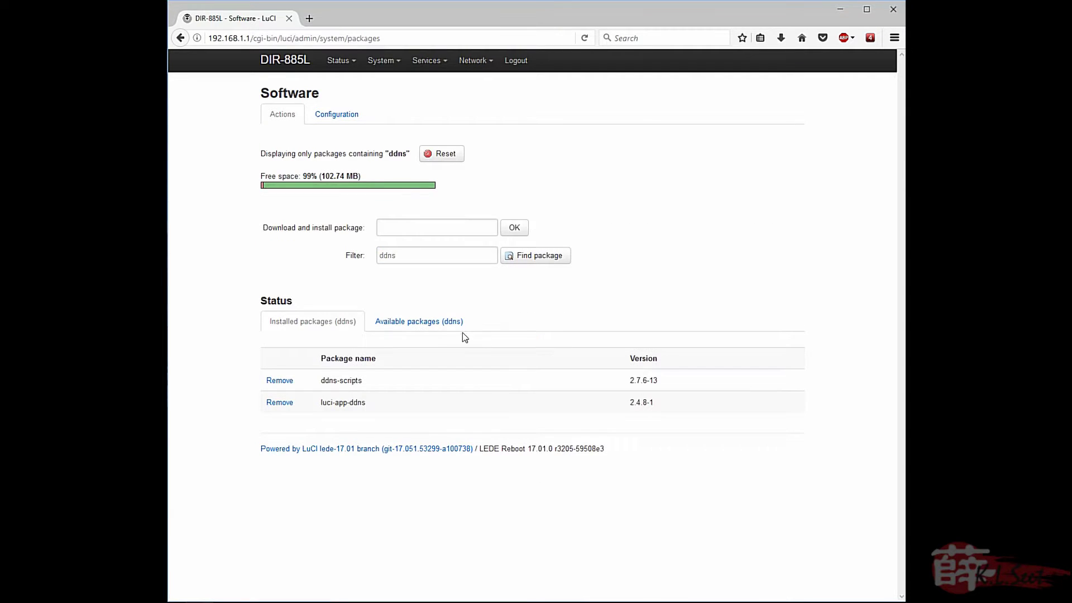
pyautogui.click(419, 321)
pyautogui.scroll(-5, 380, 404)
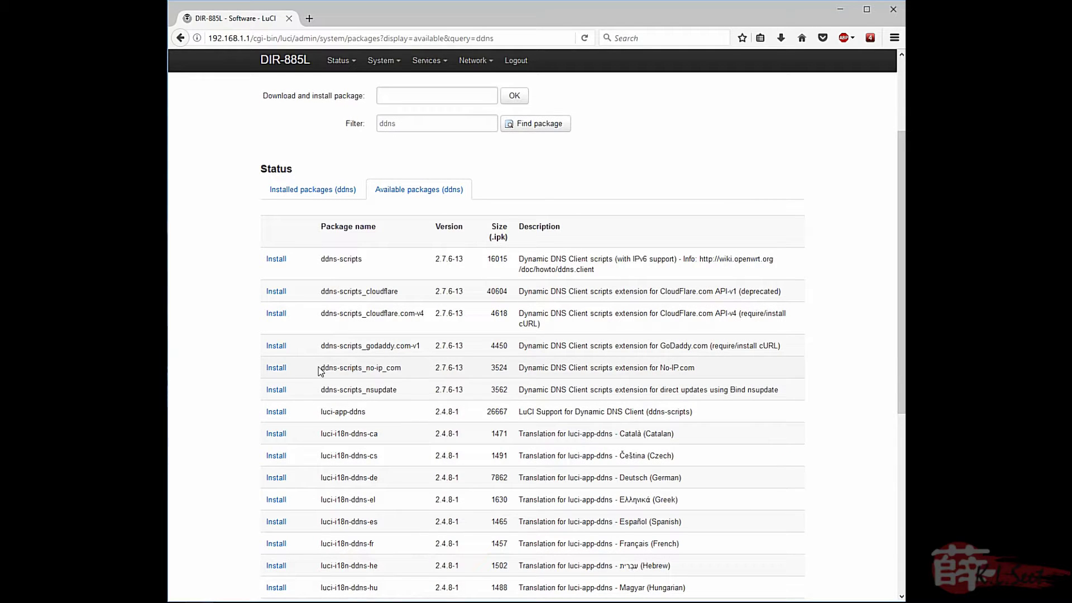
pyautogui.moveTo(364, 368); pyautogui.dragTo(408, 370)
pyautogui.click(358, 368)
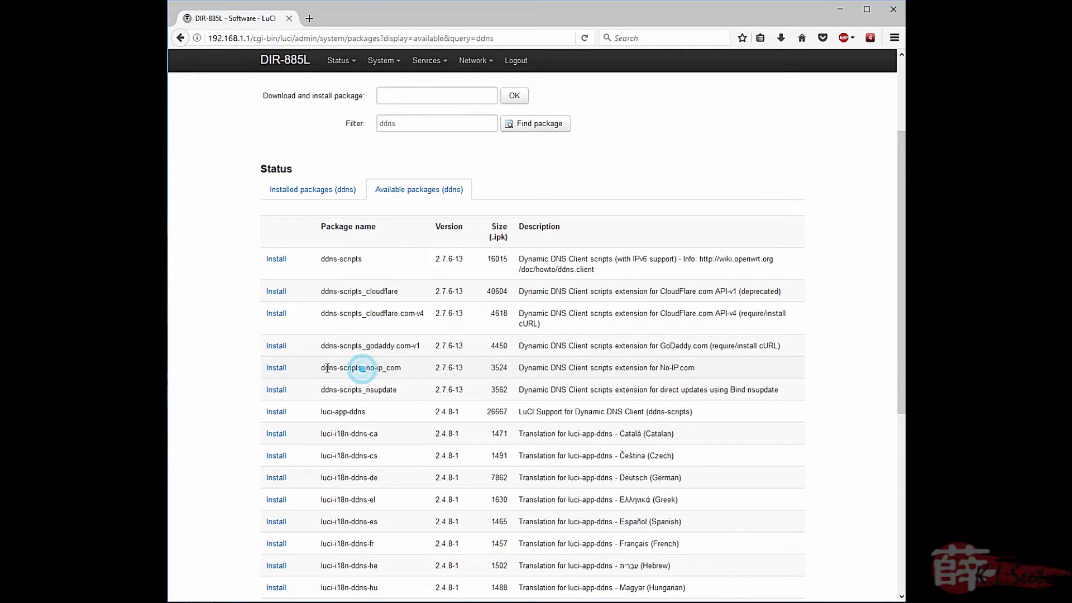
pyautogui.click(276, 369)
pyautogui.click(521, 271)
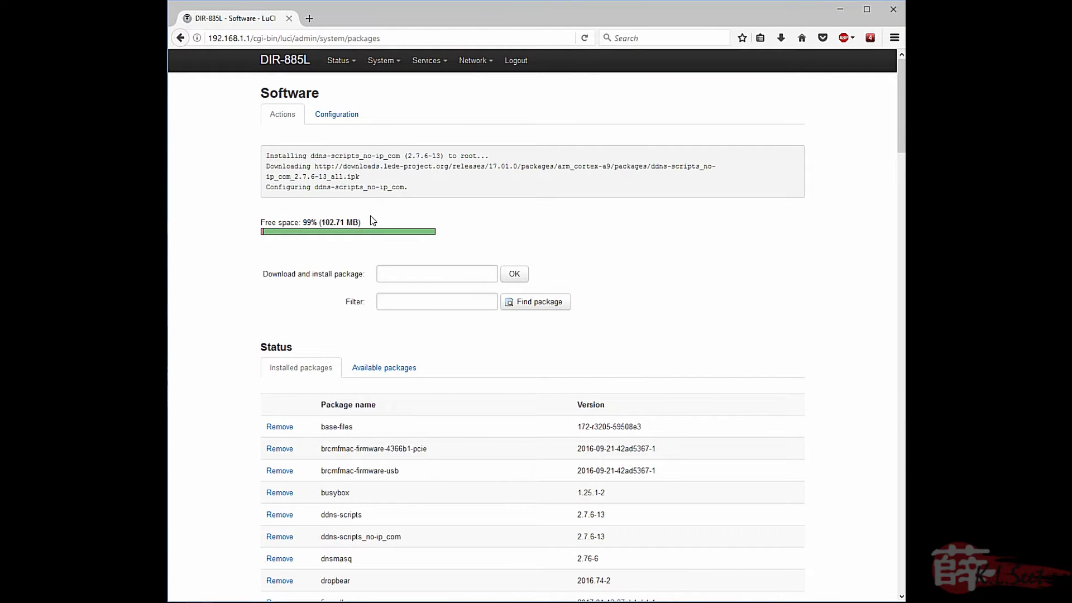
# Step: Filter packages for luci-ssl and install the luci-ssl package
pyautogui.click(417, 305)
pyautogui.write('luci-ssl')
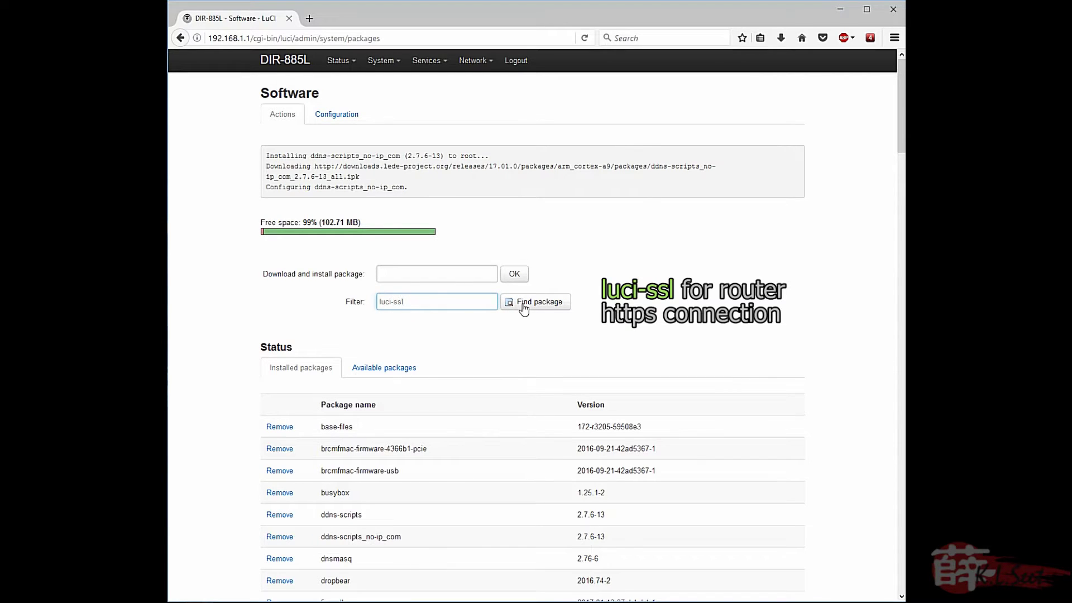
pyautogui.click(537, 304)
pyautogui.click(438, 329)
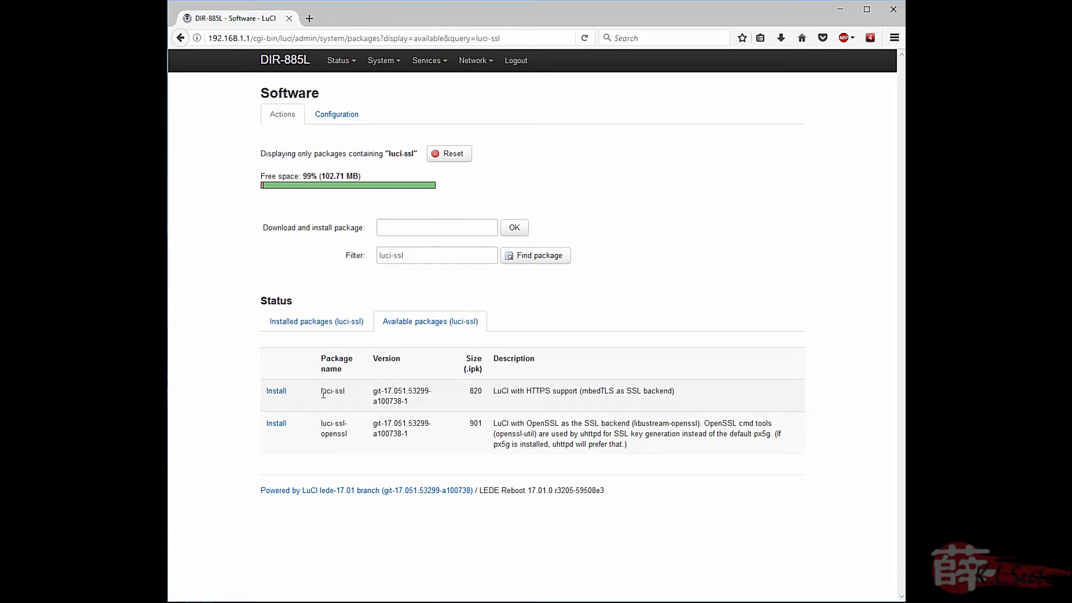
pyautogui.moveTo(347, 398); pyautogui.dragTo(316, 398)
pyautogui.click(307, 398)
pyautogui.click(276, 391)
pyautogui.press('Return')
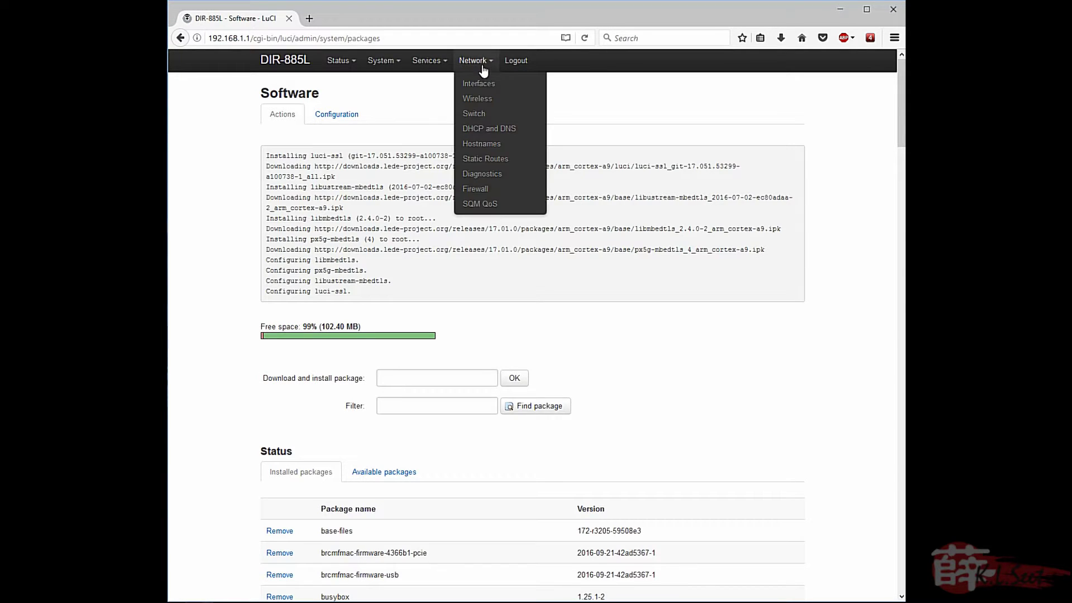
# Step: Enable an SQM queue on pppoe-wan with 50000 kbit/s download and 20000 kbit/s upload
pyautogui.moveTo(473, 65)
pyautogui.moveTo(427, 61)
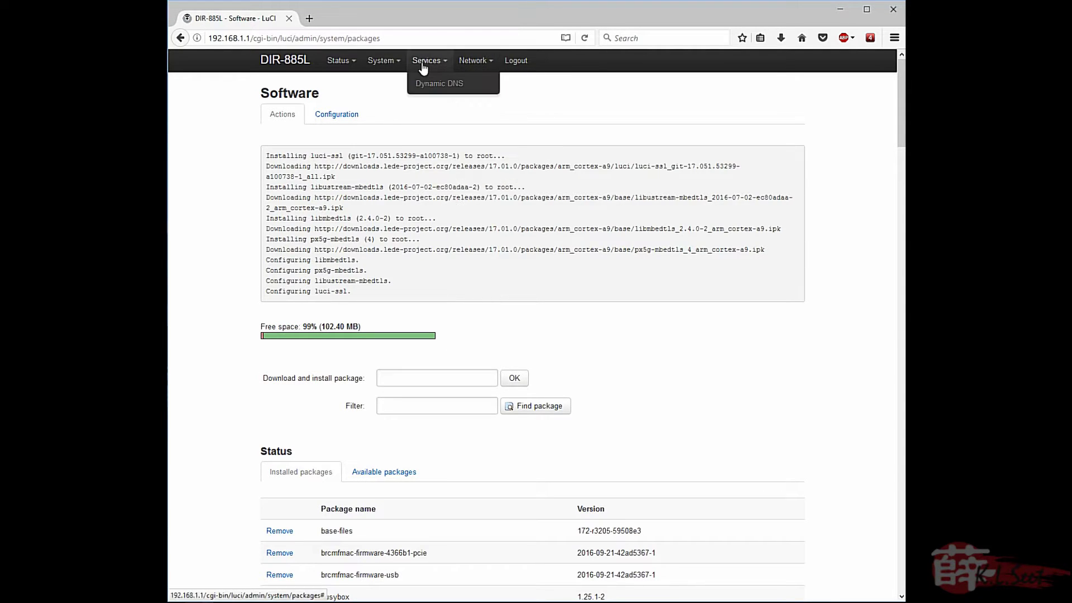
pyautogui.click(433, 84)
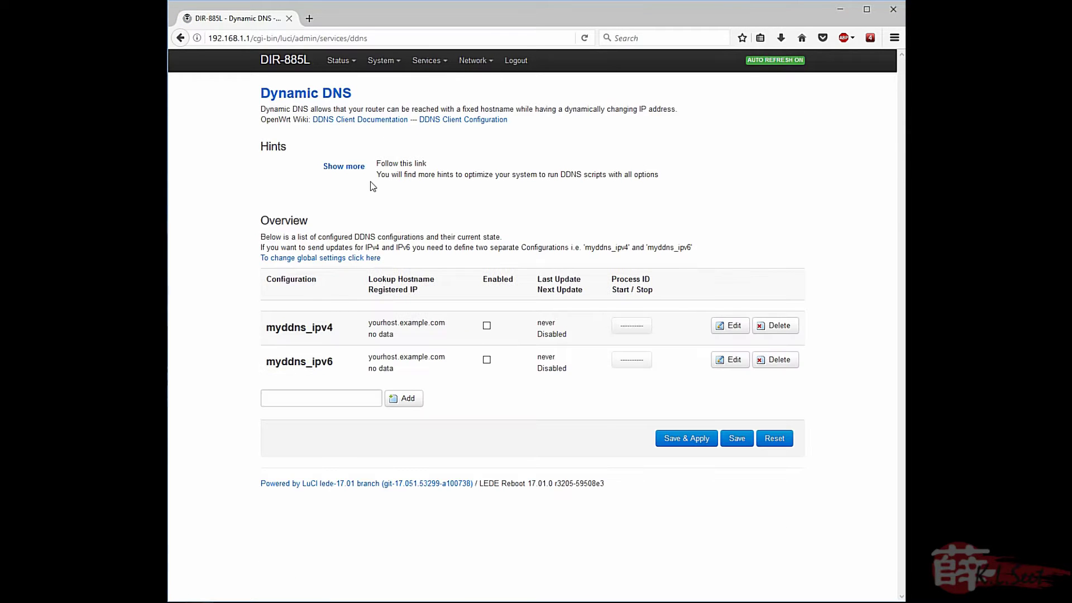
pyautogui.moveTo(484, 67)
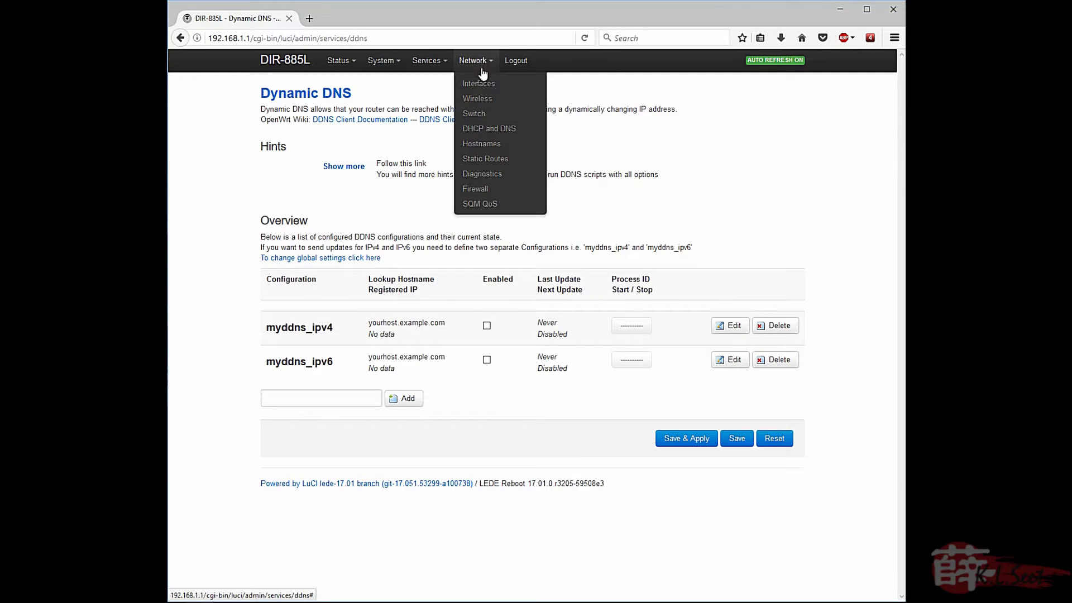
pyautogui.click(482, 204)
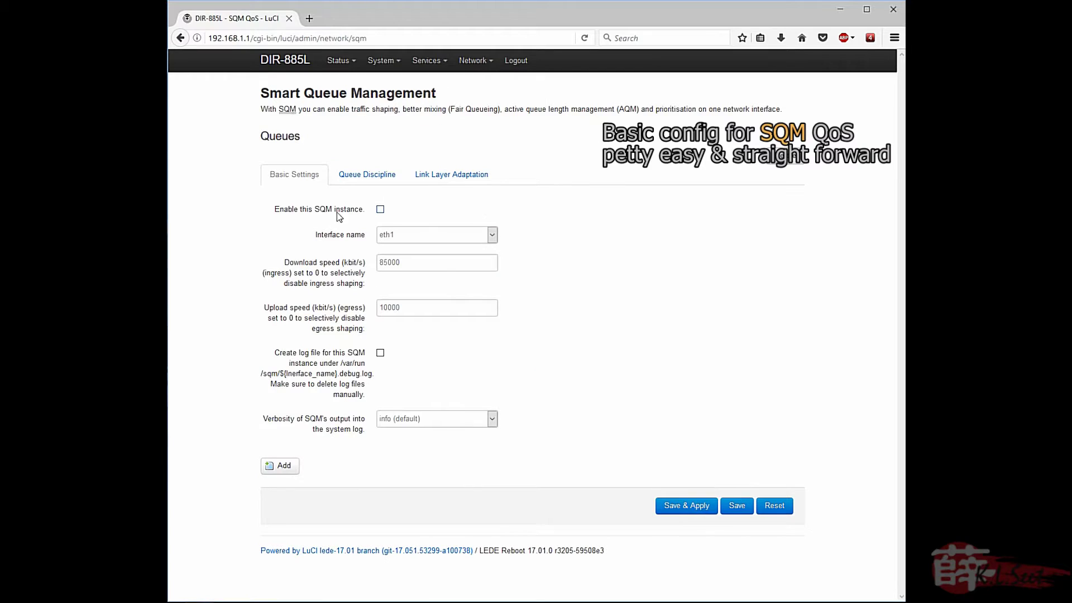
pyautogui.click(380, 209)
pyautogui.click(421, 234)
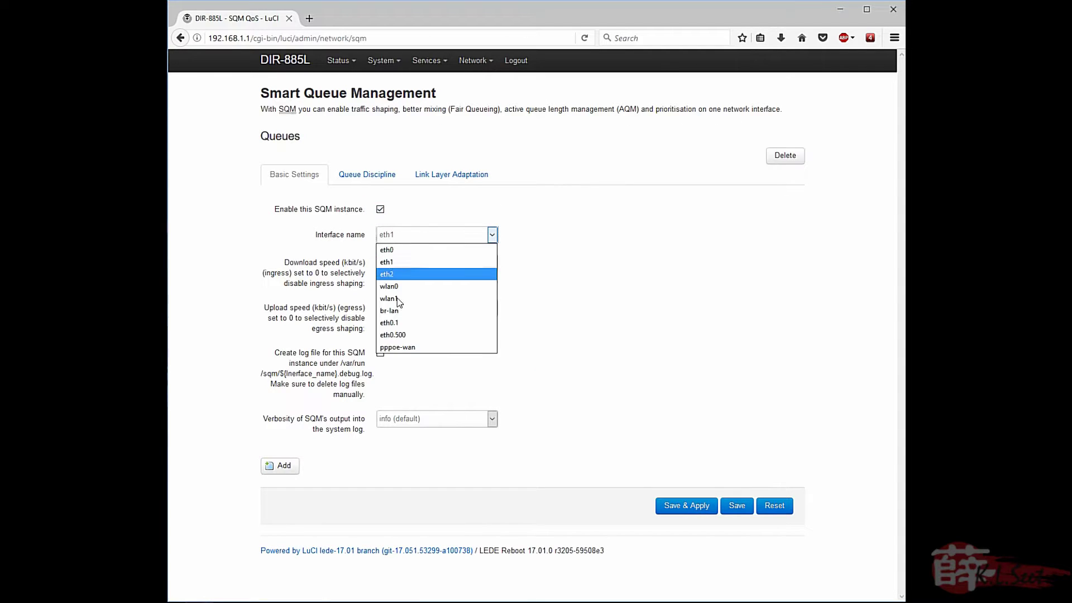
pyautogui.click(412, 347)
pyautogui.moveTo(389, 263); pyautogui.dragTo(324, 265)
pyautogui.write('50000')
pyautogui.click(383, 308)
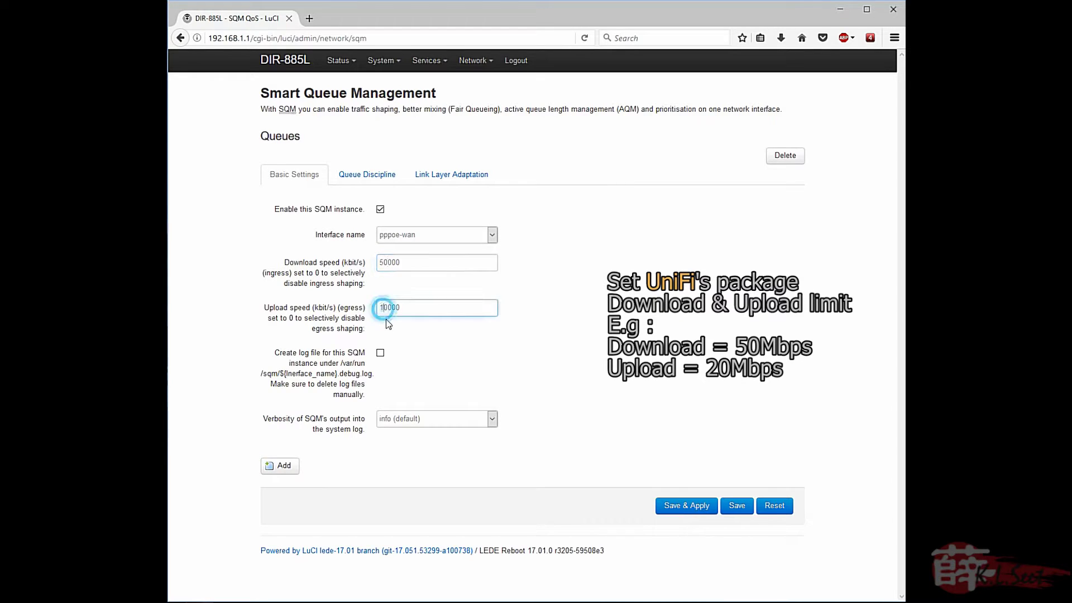
pyautogui.press('BackSpace')
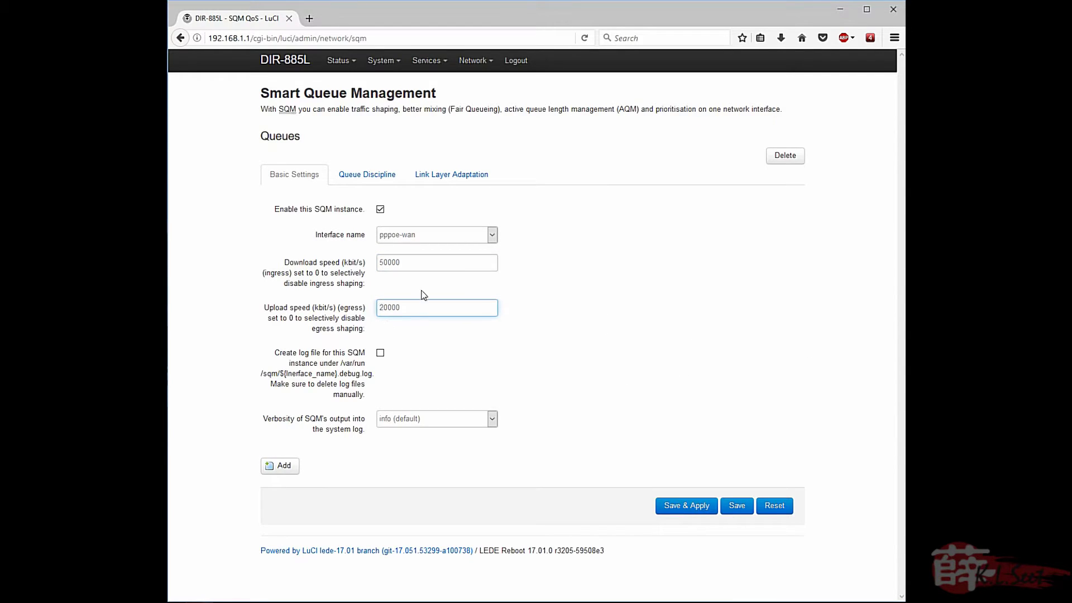
# Step: Keep fq_codel with simple.qos and link layer none, then return to Basic Settings
pyautogui.click(358, 182)
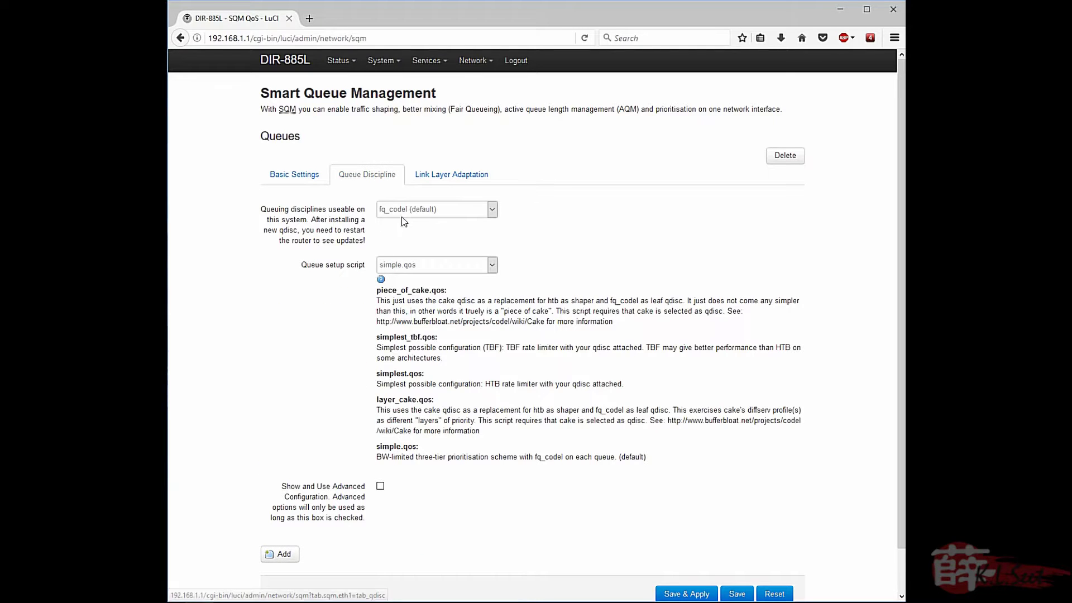
pyautogui.click(442, 211)
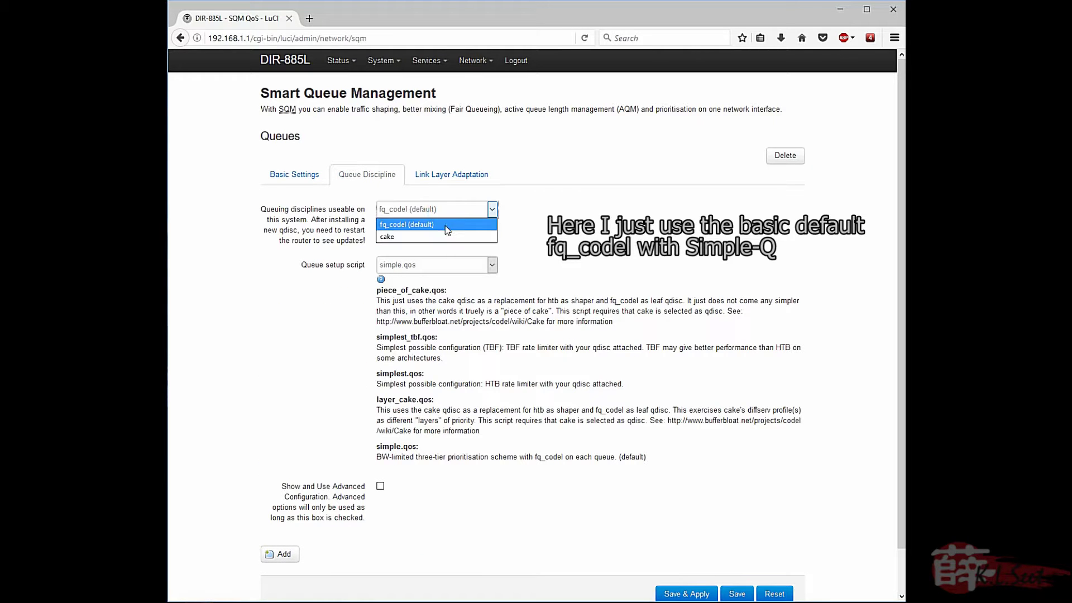
pyautogui.click(445, 225)
pyautogui.click(453, 265)
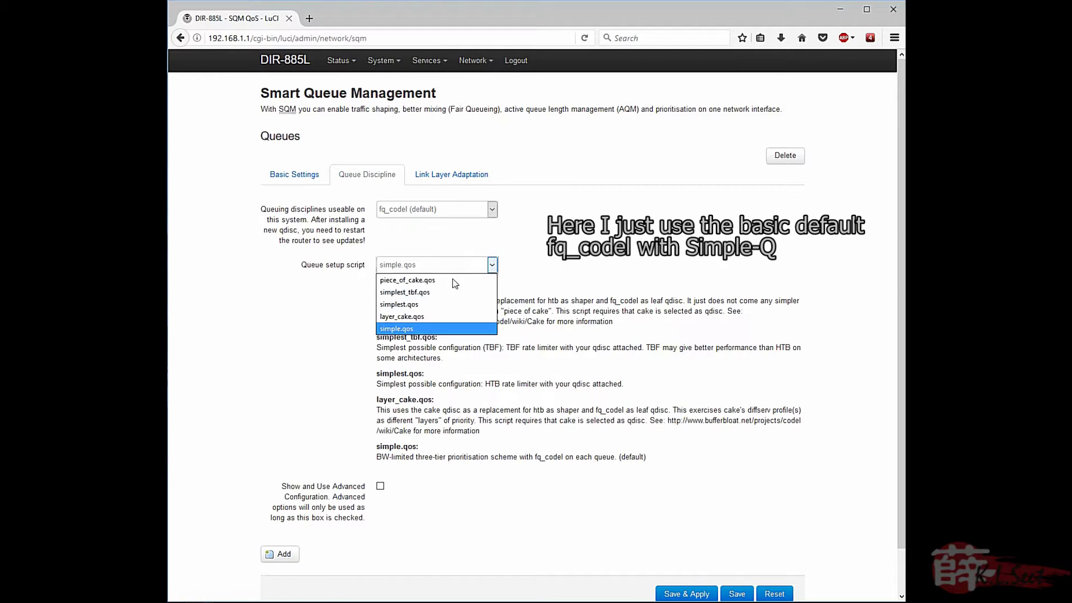
pyautogui.click(440, 328)
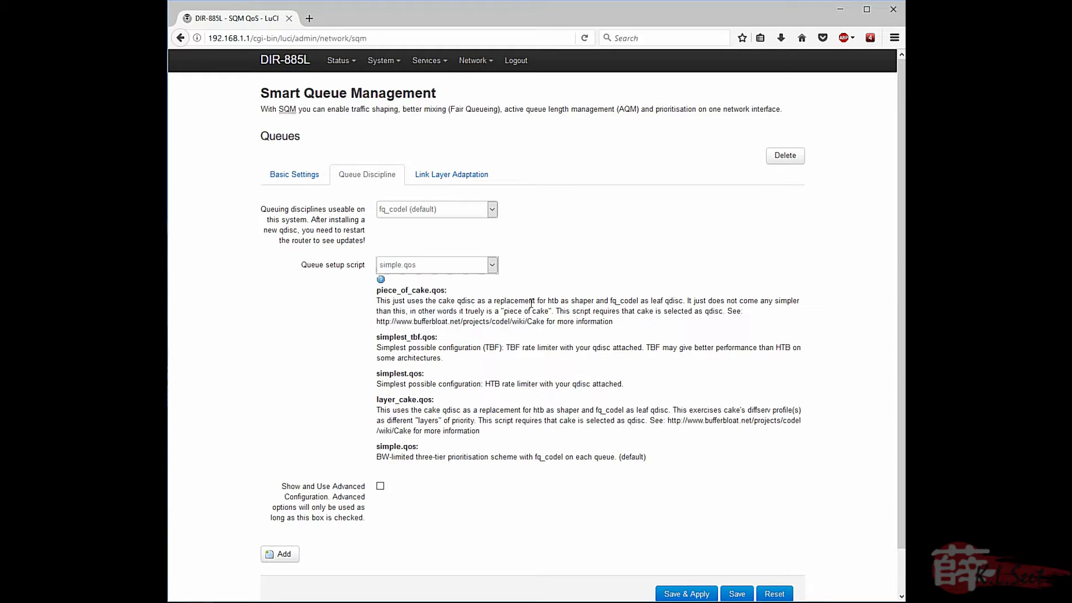
pyautogui.click(451, 174)
pyautogui.click(441, 210)
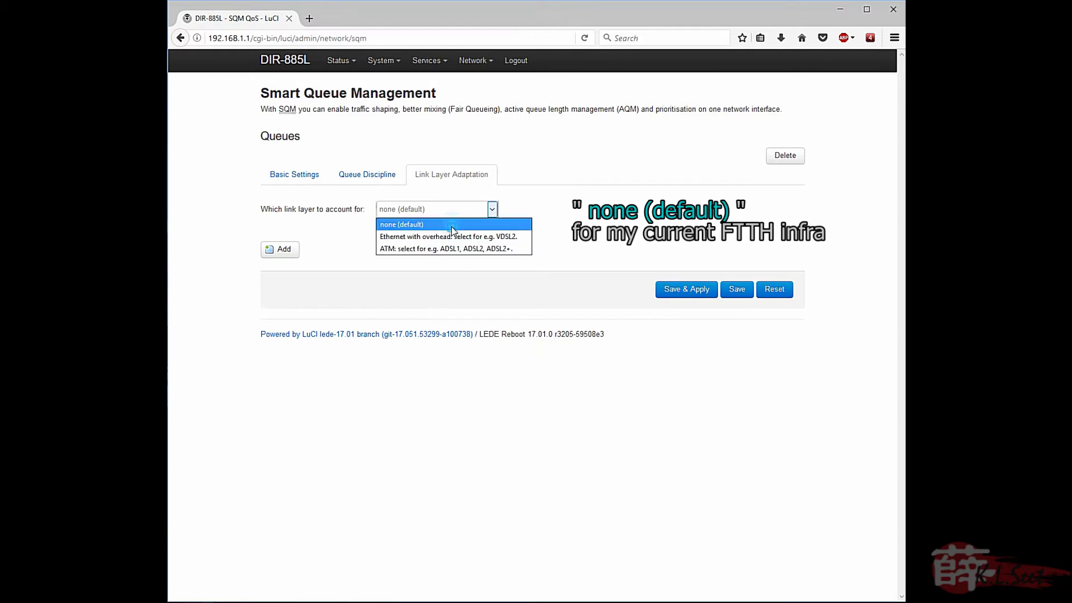
pyautogui.click(523, 210)
pyautogui.click(366, 175)
pyautogui.click(291, 175)
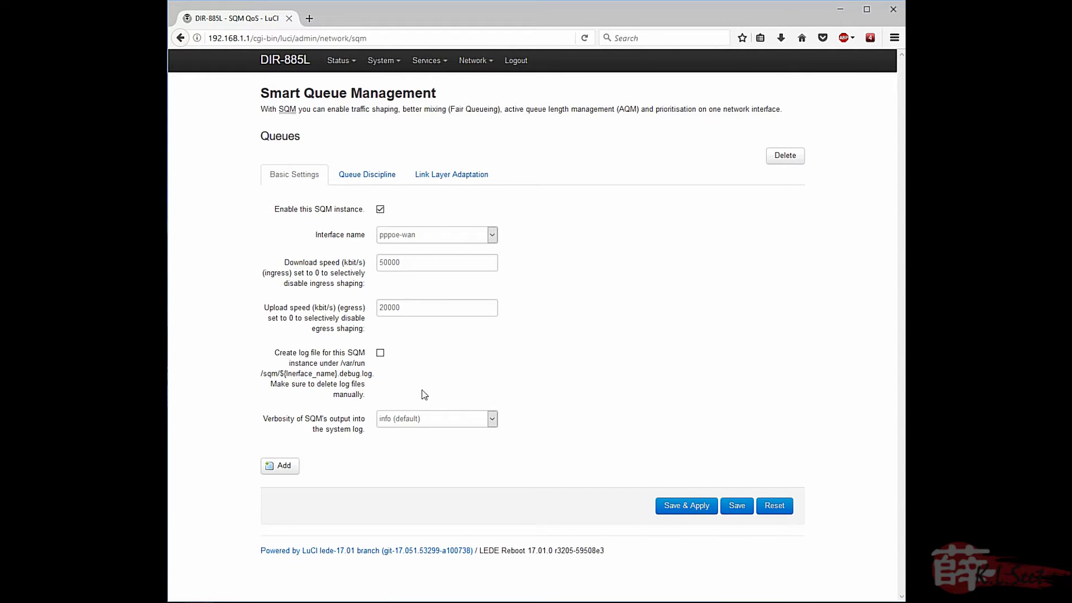
# Step: Save & Apply the SQM queue settings, then go to Network > Wireless
pyautogui.click(692, 510)
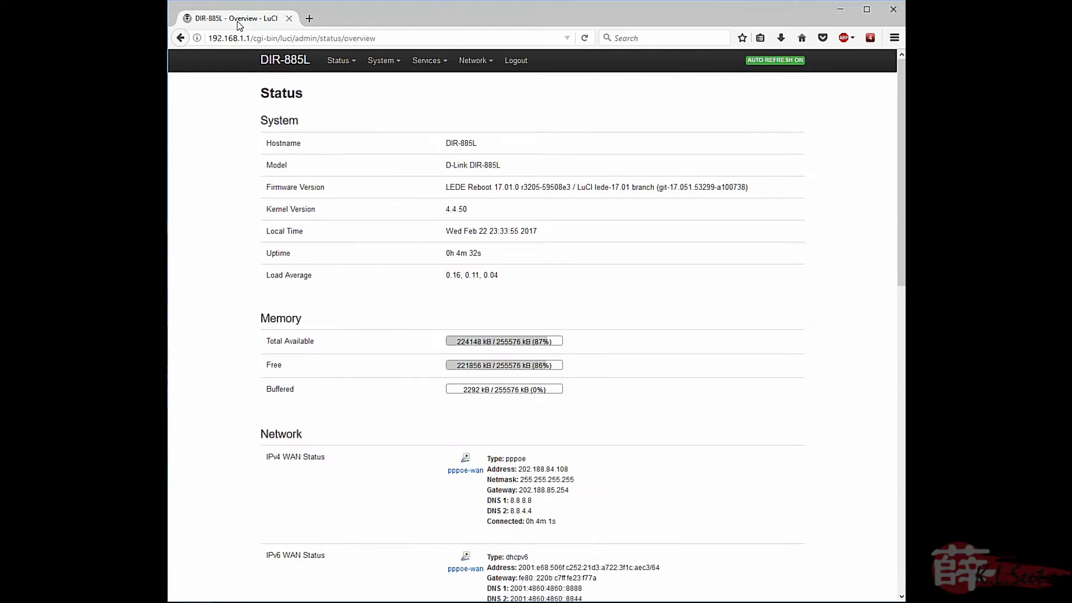
pyautogui.moveTo(485, 67)
pyautogui.click(481, 203)
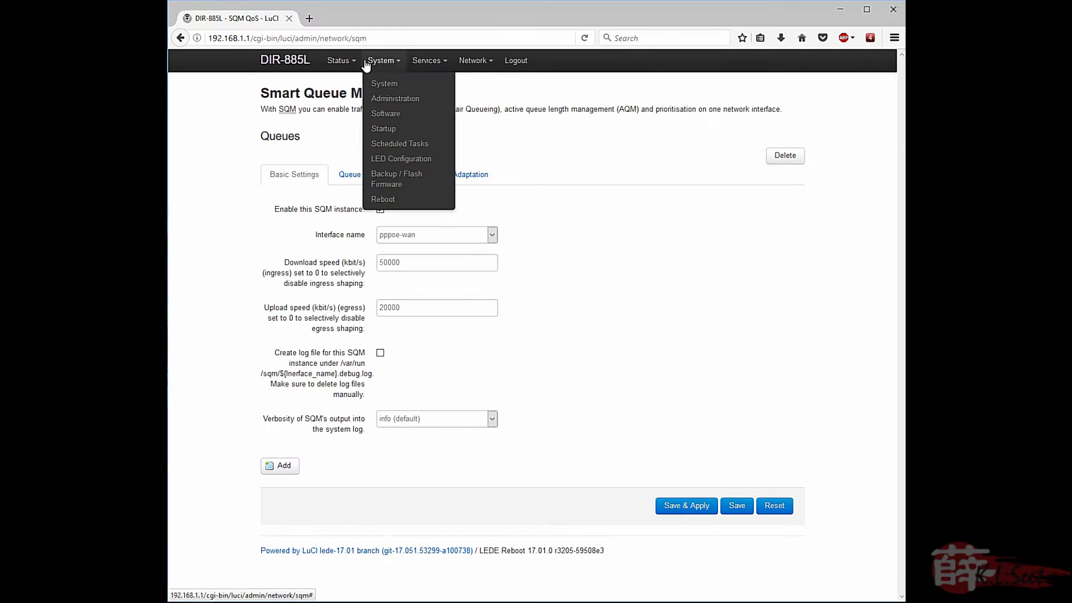
pyautogui.moveTo(462, 62)
pyautogui.click(483, 99)
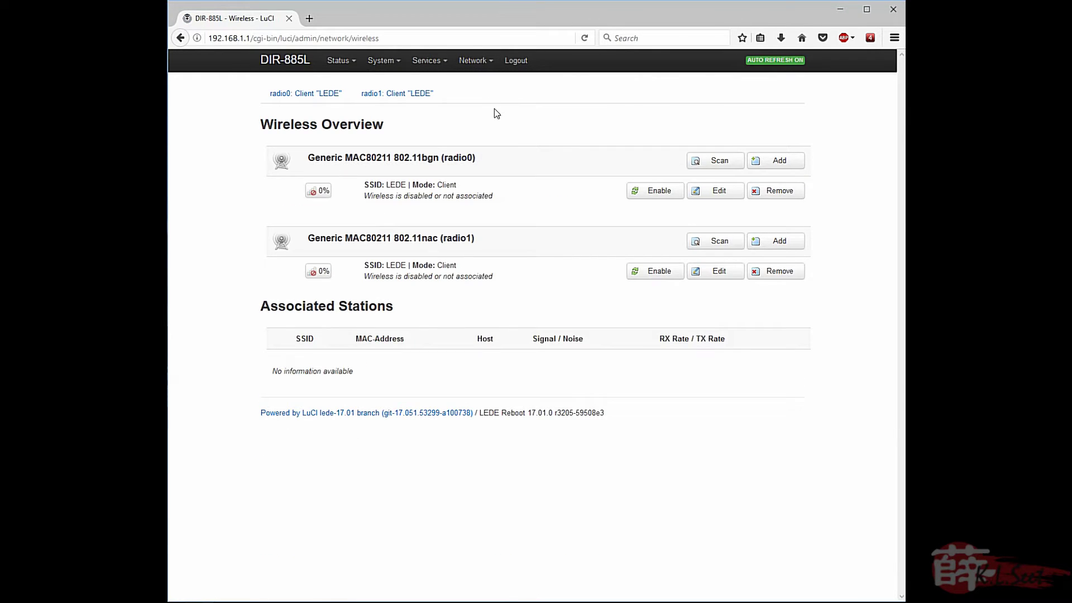
# Step: Edit radio0: channel 6 (2437 MHz), 40 MHz width, ESSID changed from LEDE to KLS-885L
pyautogui.moveTo(390, 158); pyautogui.dragTo(439, 159)
pyautogui.click(514, 161)
pyautogui.click(713, 194)
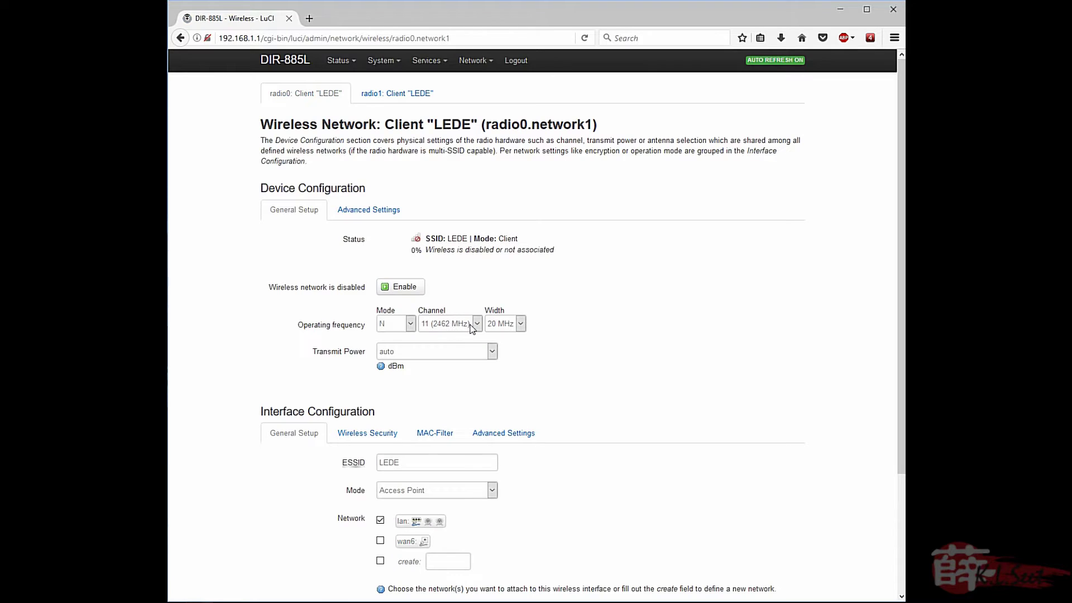
pyautogui.click(446, 326)
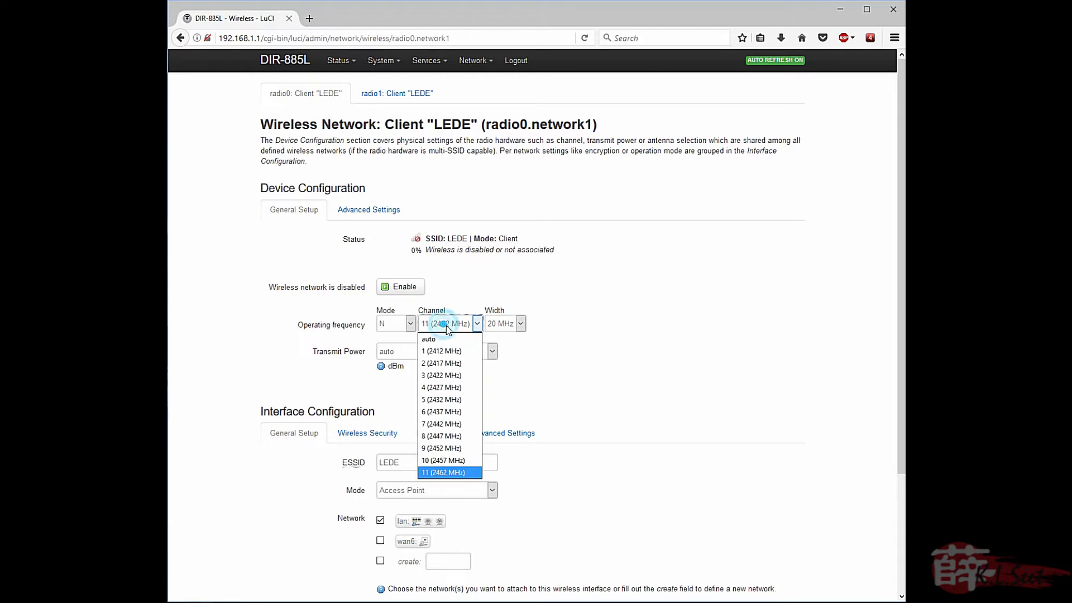
pyautogui.click(447, 410)
pyautogui.click(521, 324)
pyautogui.click(503, 347)
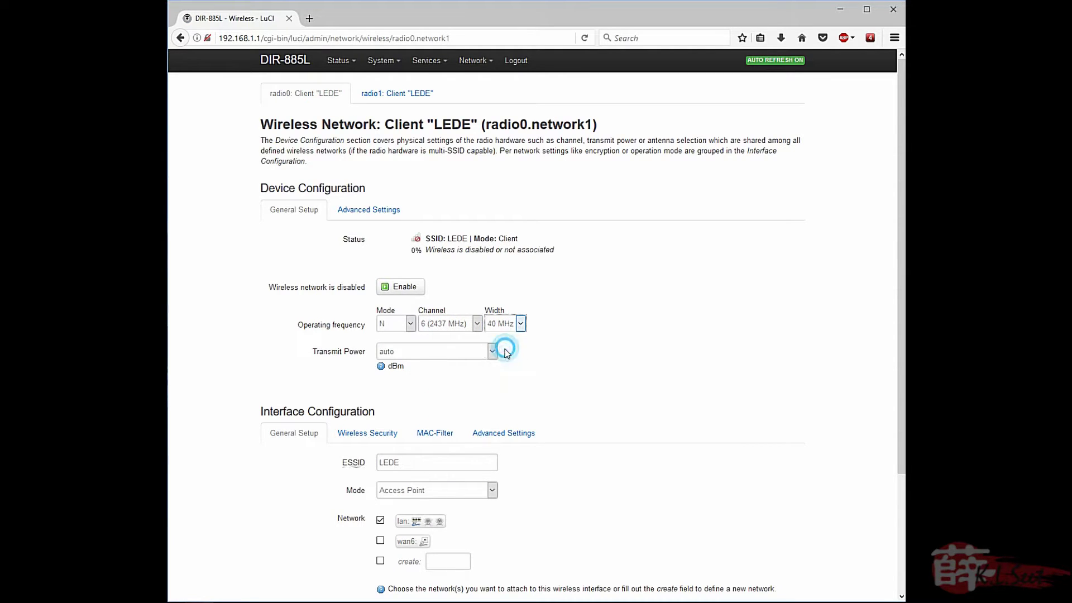
pyautogui.scroll(-3, 443, 383)
pyautogui.doubleClick(413, 316)
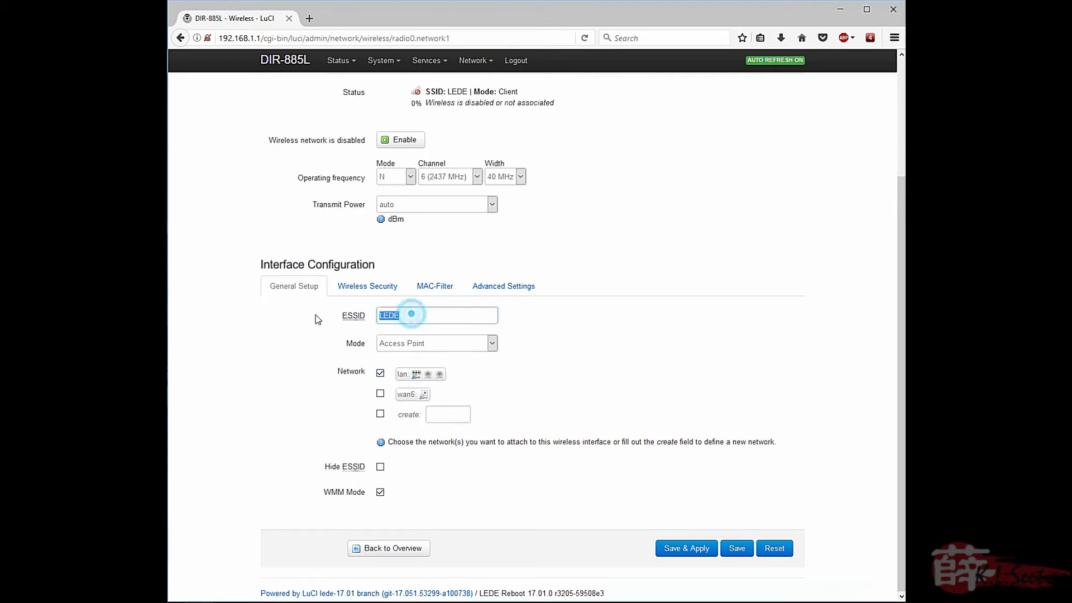
pyautogui.write('885L')
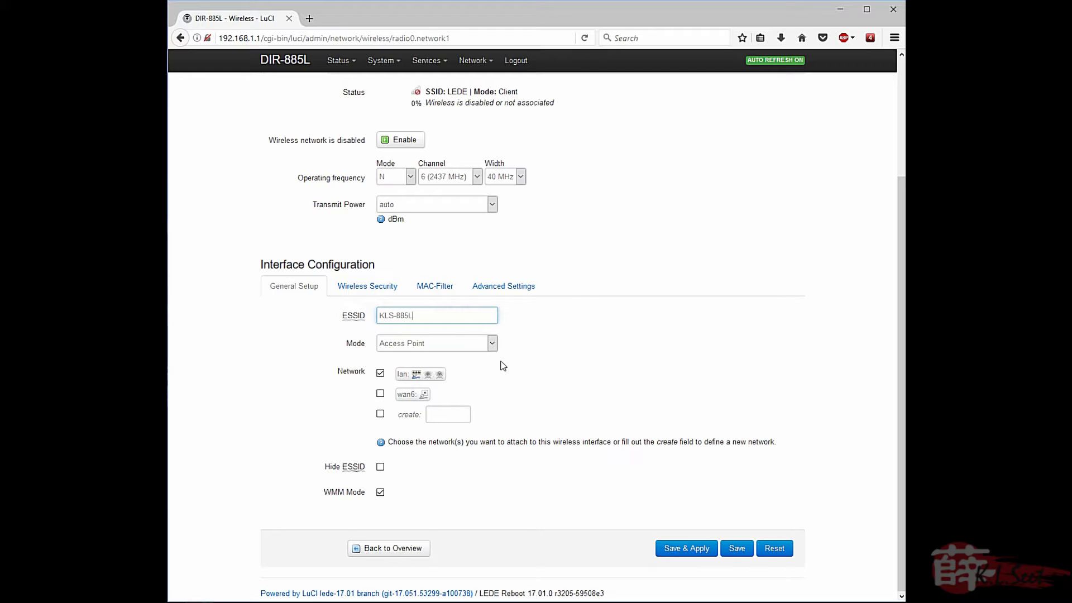
pyautogui.click(365, 289)
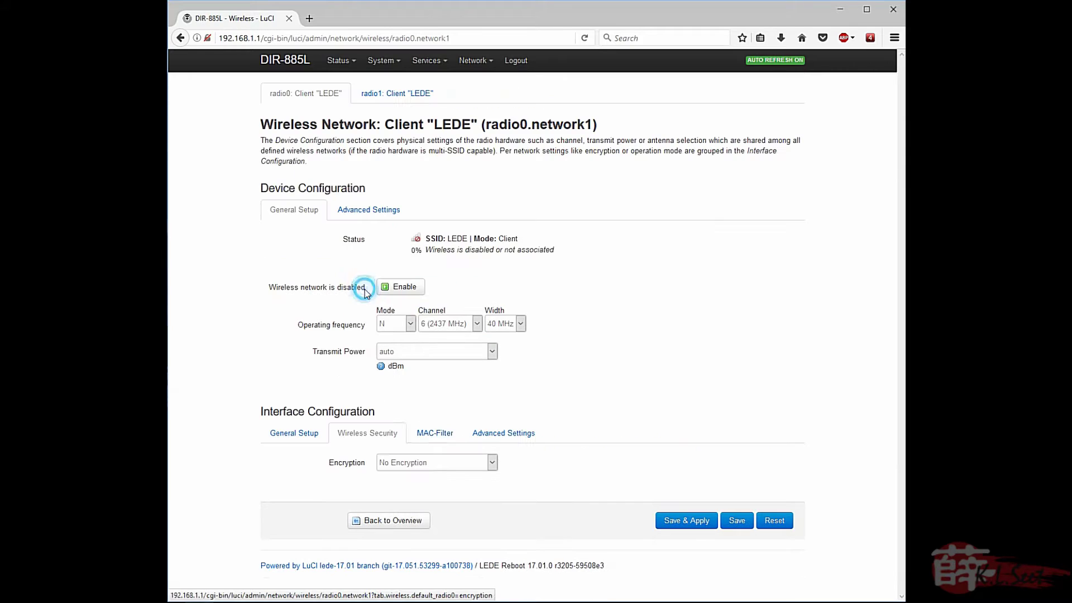
# Step: Set radio0 encryption to WPA2-PSK and enter the wireless key
pyautogui.click(440, 462)
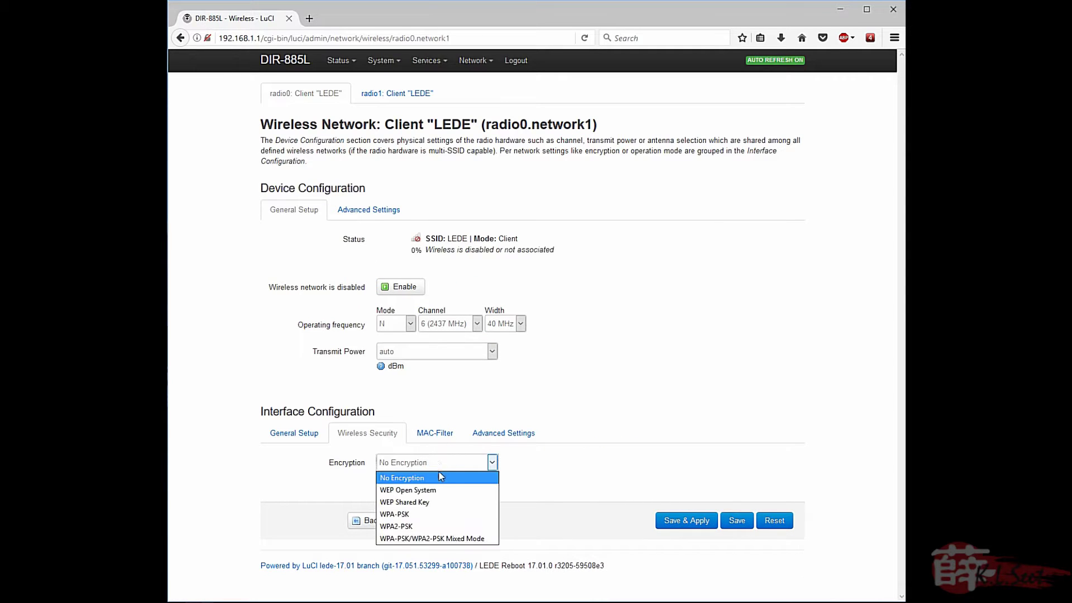
pyautogui.click(430, 527)
pyautogui.click(411, 520)
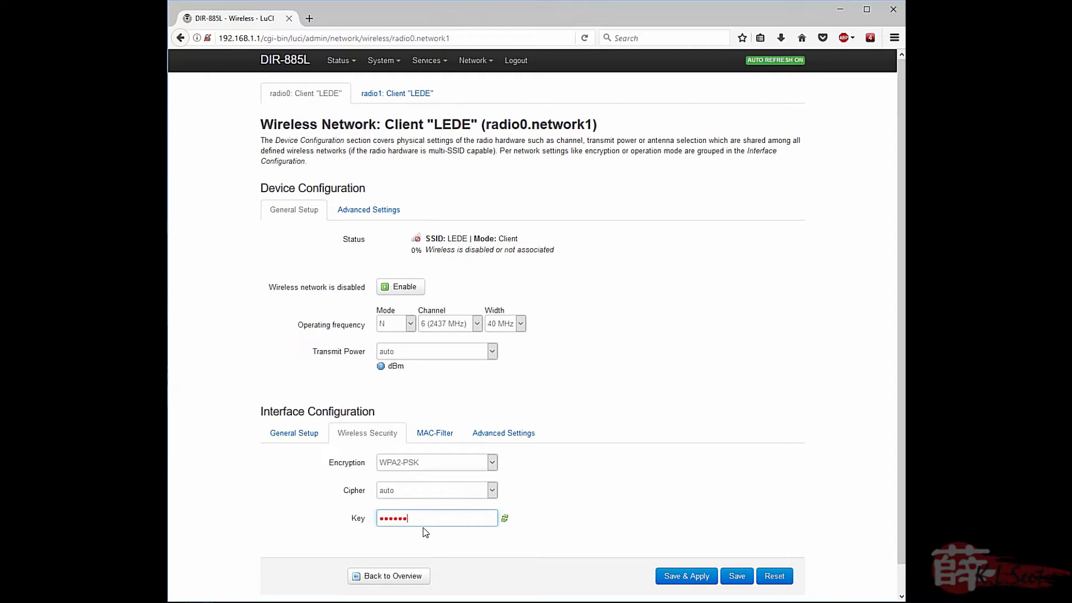
pyautogui.write('1')
pyautogui.scroll(-1, 536, 525)
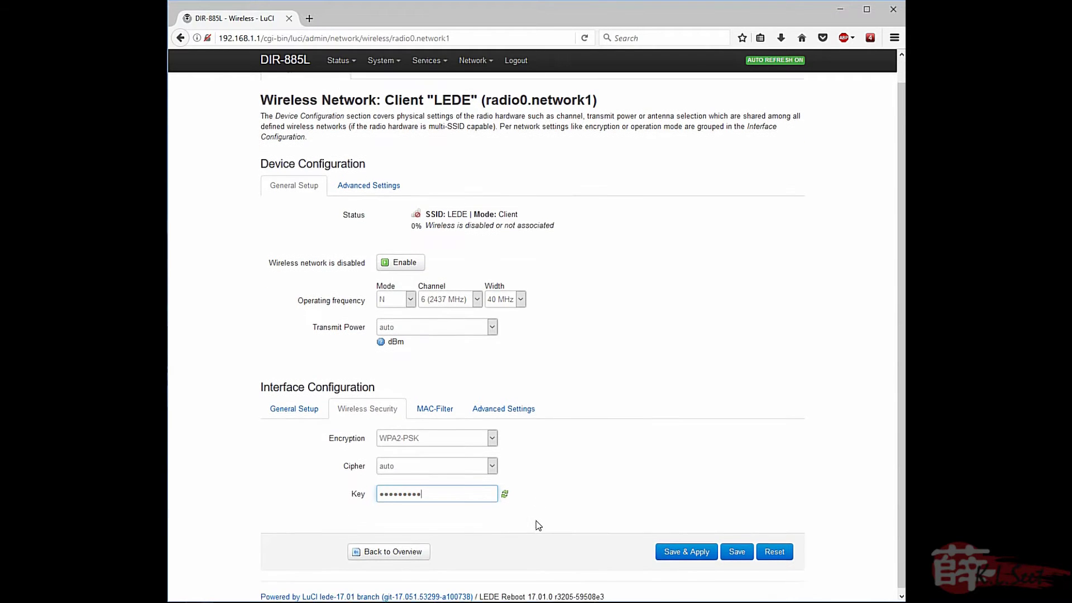
pyautogui.scroll(1, 535, 529)
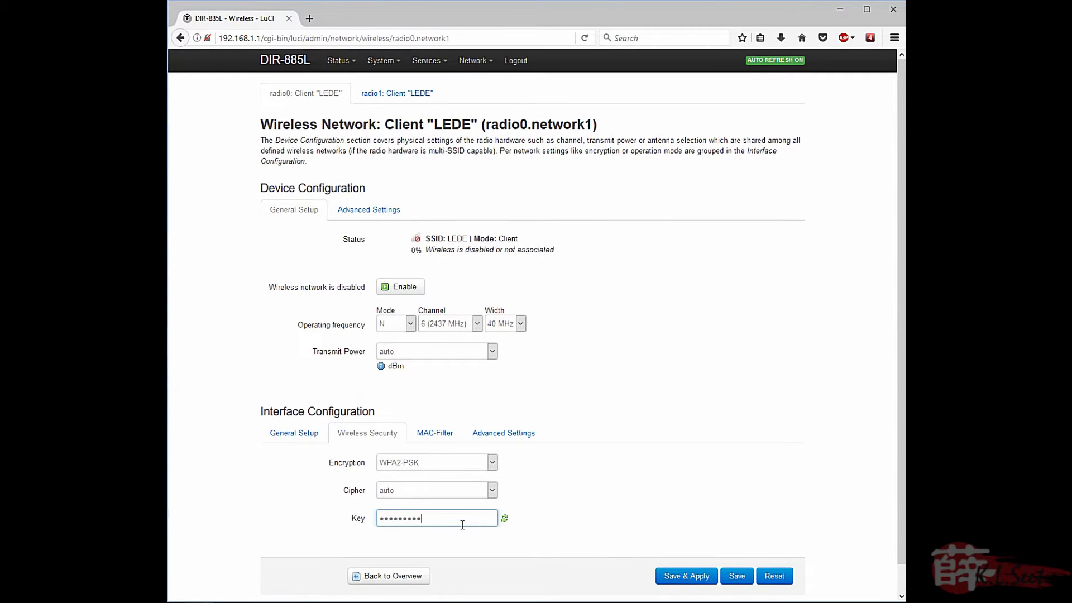
# Step: Keep country code 00 - World and Save & Apply the 2.4 GHz network
pyautogui.click(377, 210)
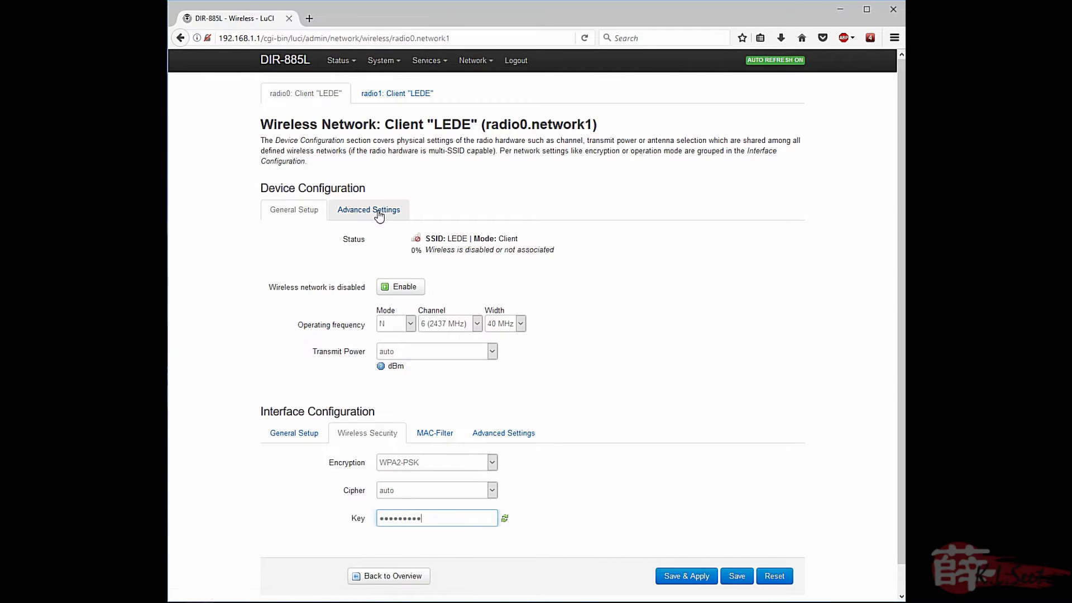
pyautogui.click(399, 239)
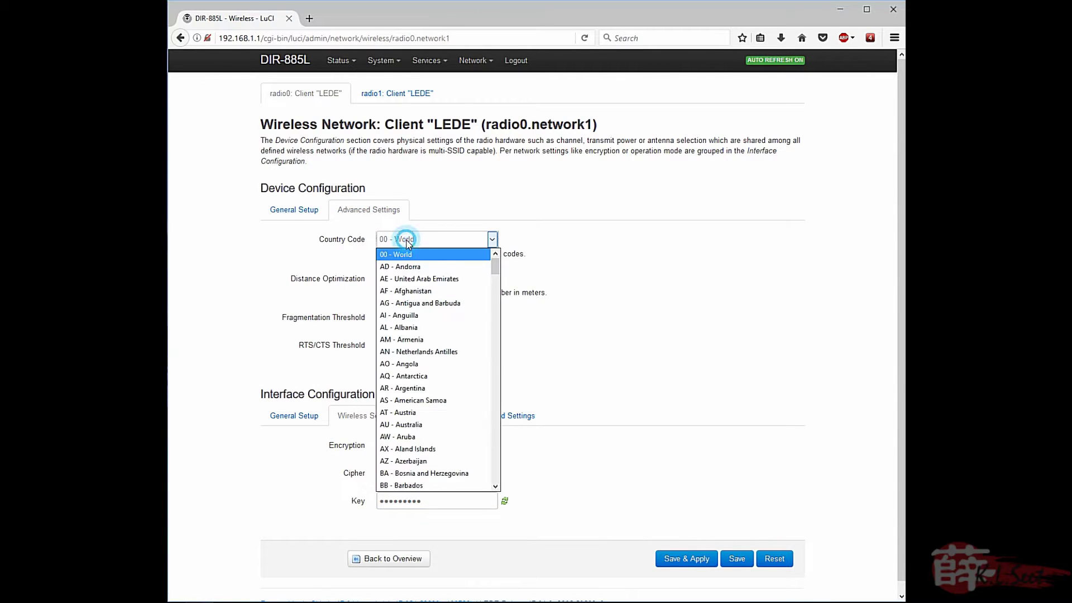
pyautogui.click(406, 254)
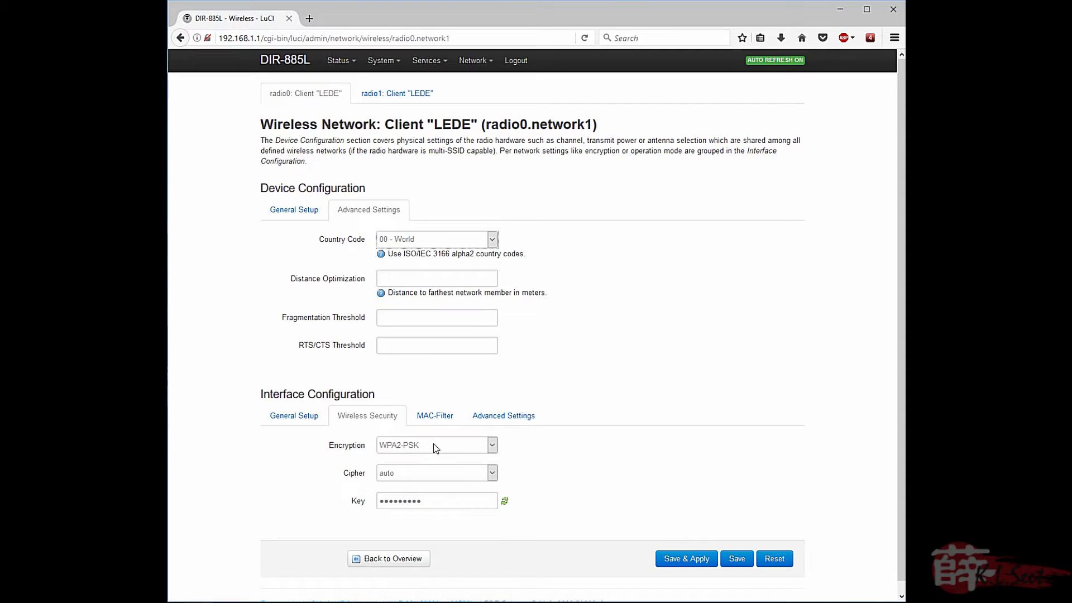
pyautogui.click(298, 211)
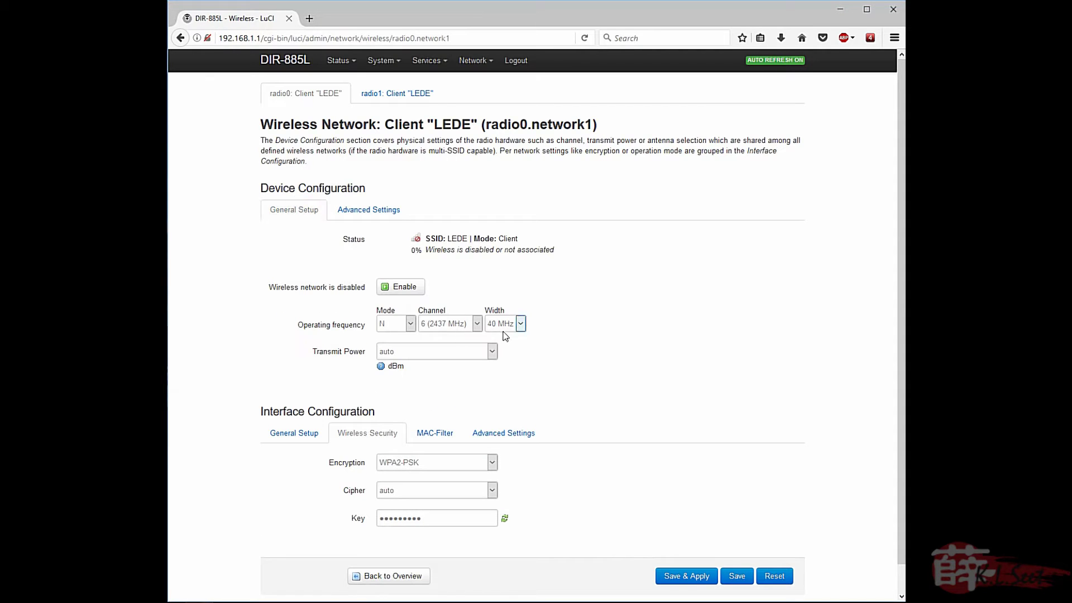
pyautogui.click(697, 578)
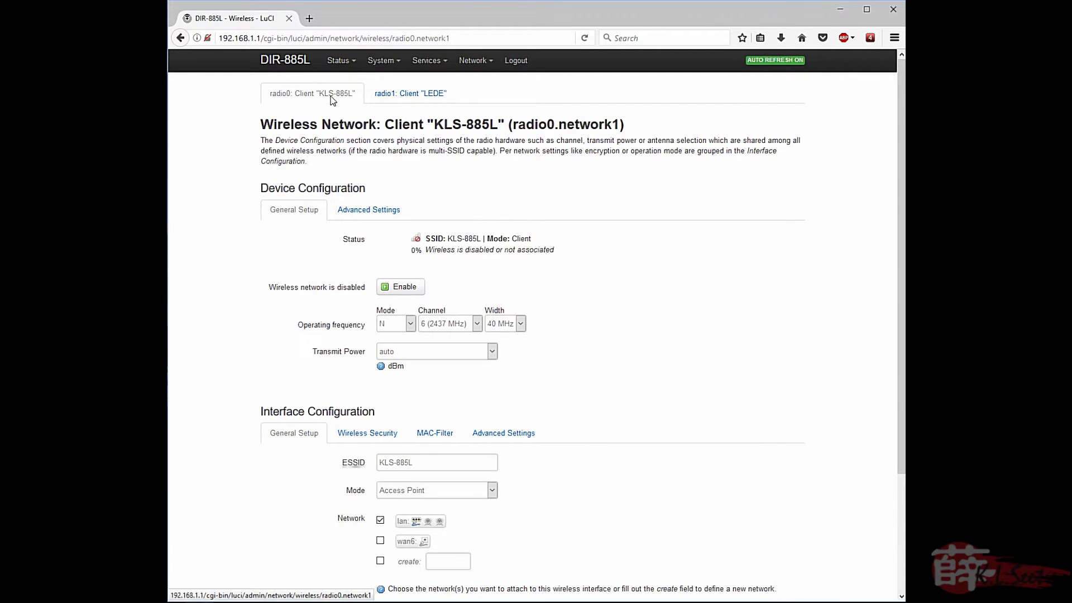
# Step: Edit radio1 keeping AC mode, channel 36 (5180 MHz) and 80 MHz, renaming it KLS-885L-5G
pyautogui.click(403, 98)
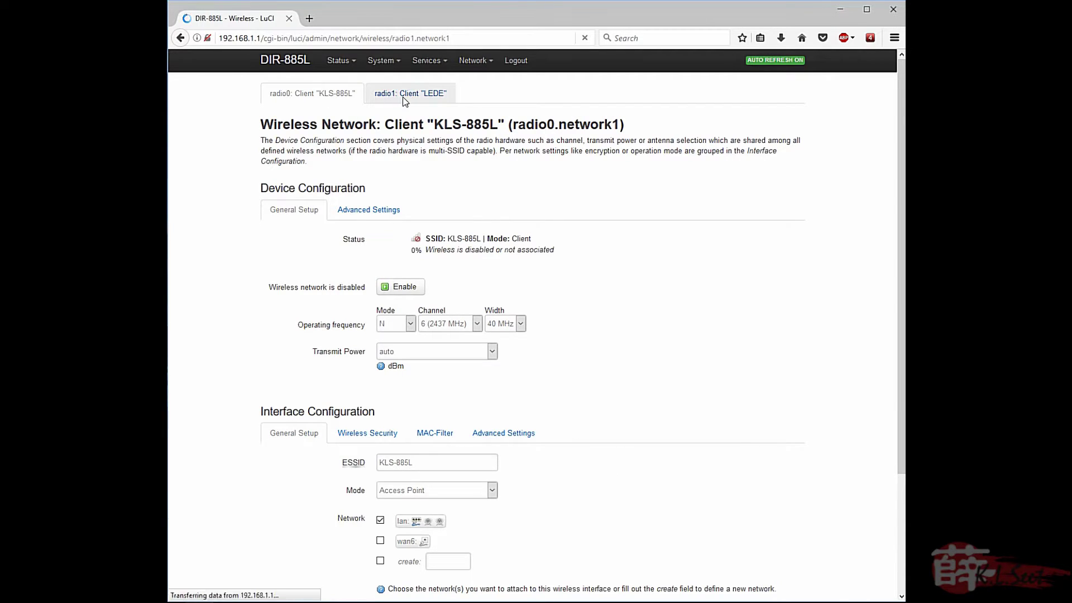
pyautogui.click(410, 324)
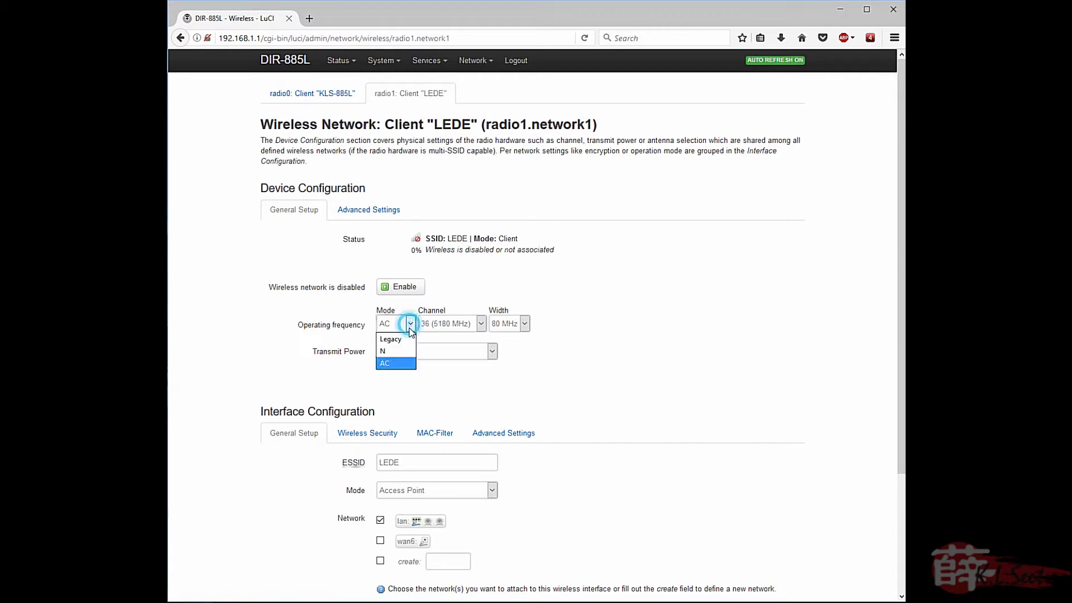
pyautogui.click(397, 363)
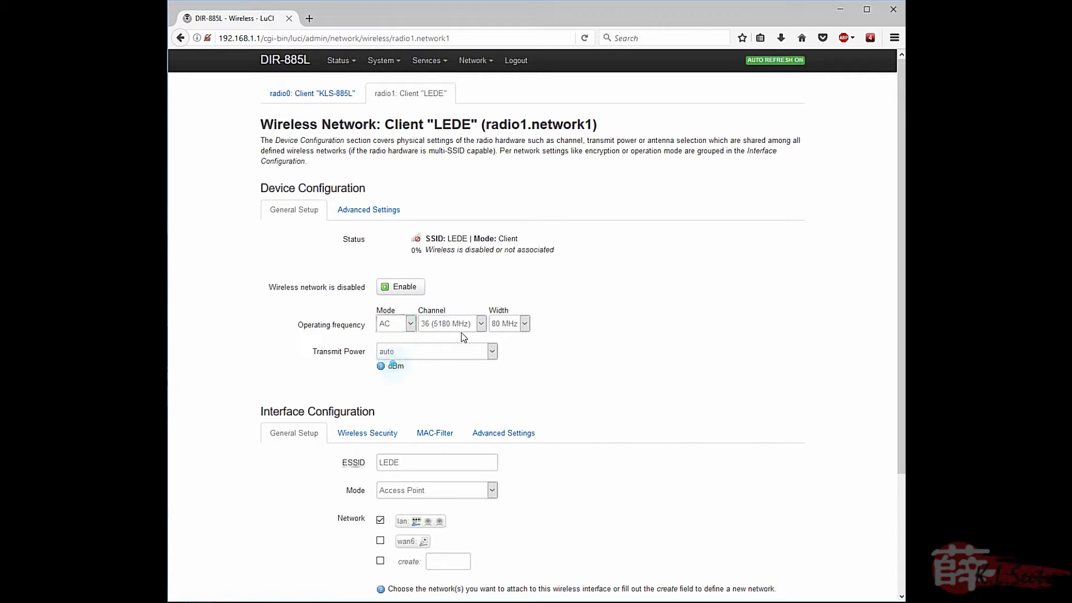
pyautogui.click(481, 324)
pyautogui.click(543, 337)
pyautogui.click(525, 323)
pyautogui.click(588, 327)
pyautogui.doubleClick(410, 461)
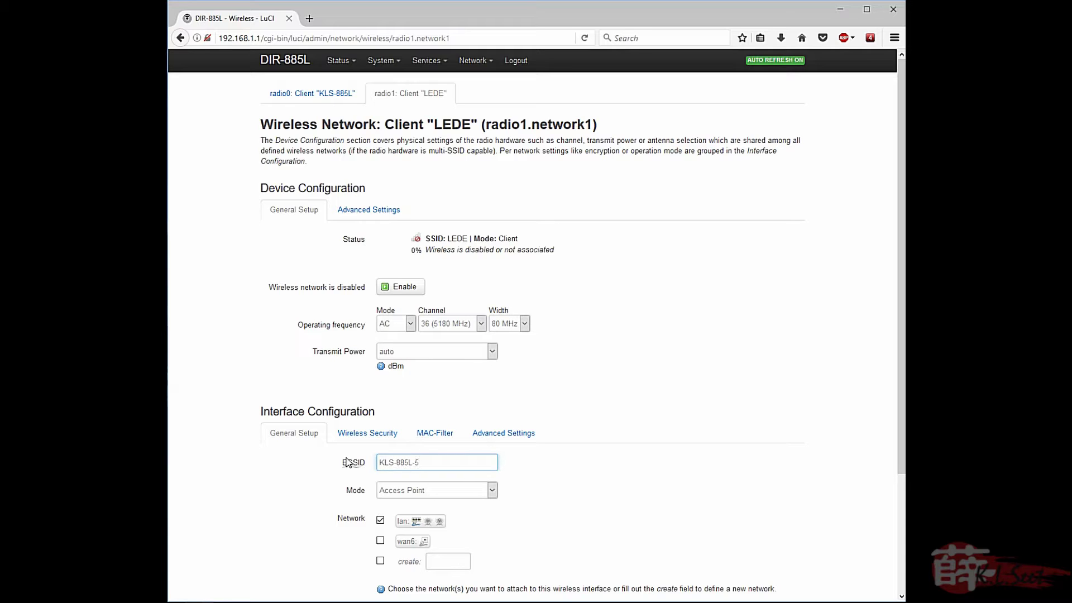
# Step: Set radio1 encryption to WPA2-PSK and enter the network key
pyautogui.click(391, 434)
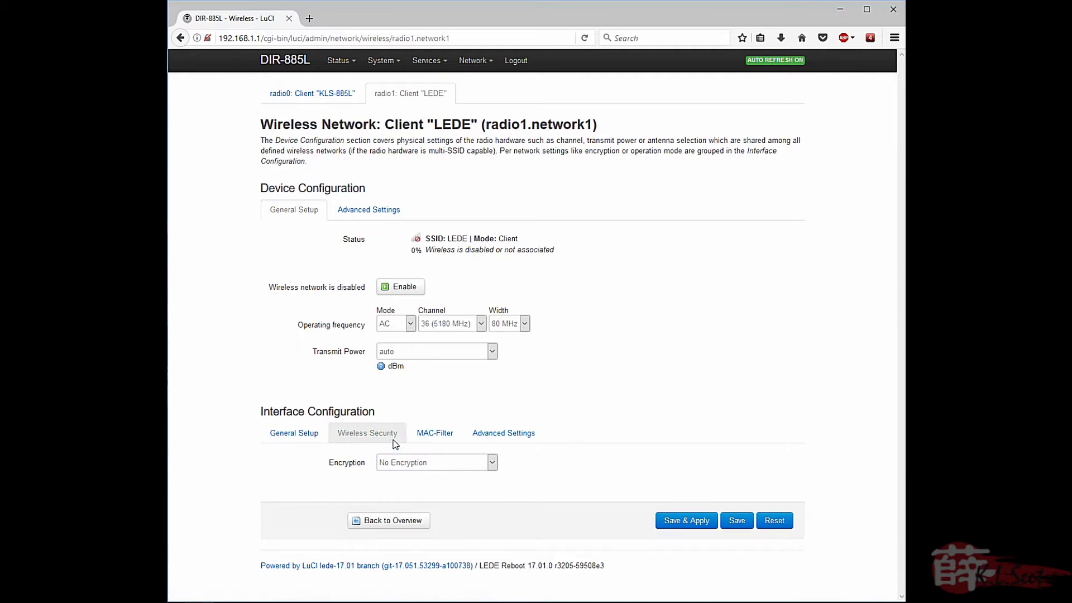
pyautogui.click(441, 462)
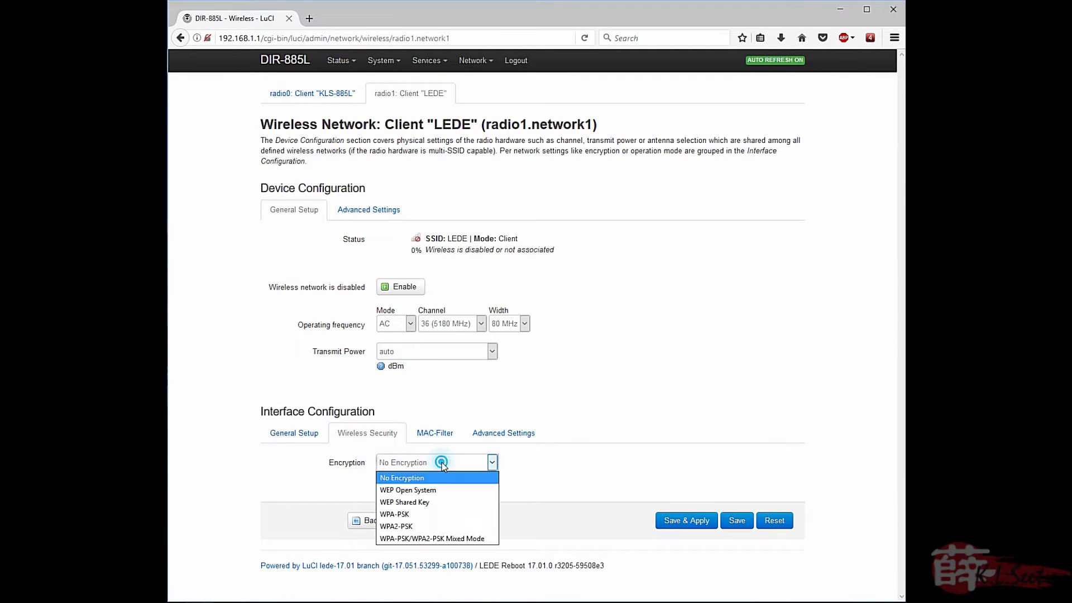
pyautogui.click(436, 526)
pyautogui.click(420, 516)
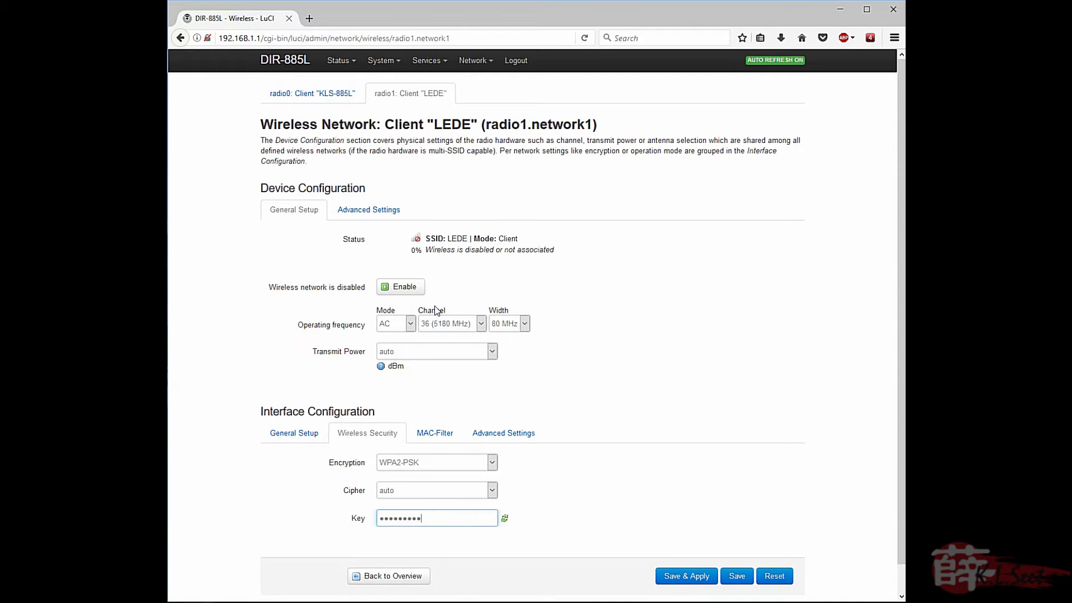
# Step: Keep country code 00 - World and Save & Apply the 5 GHz network
pyautogui.click(379, 213)
pyautogui.click(420, 234)
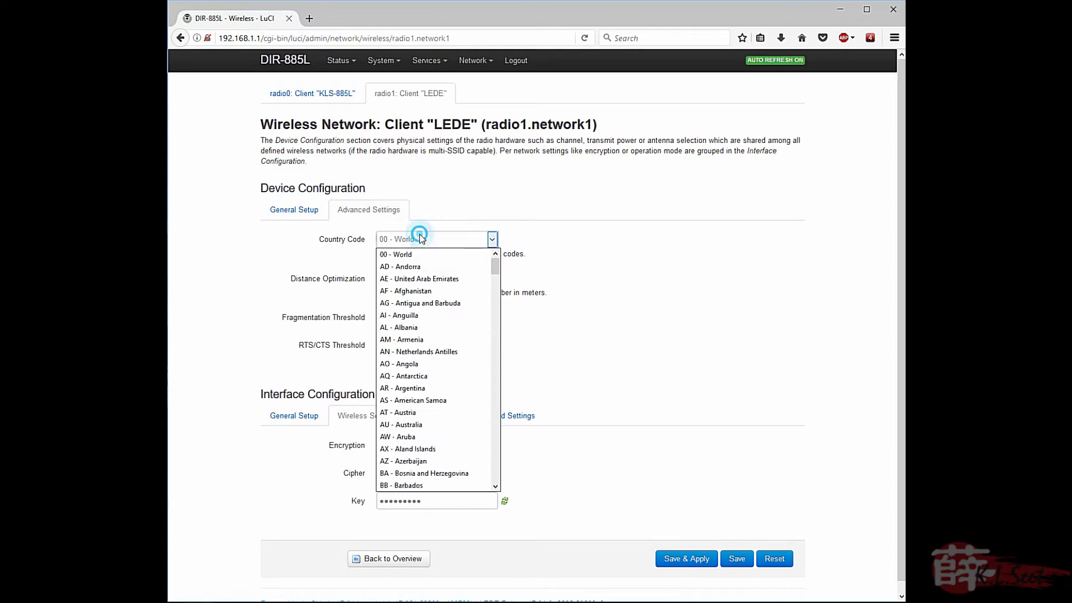
pyautogui.click(414, 253)
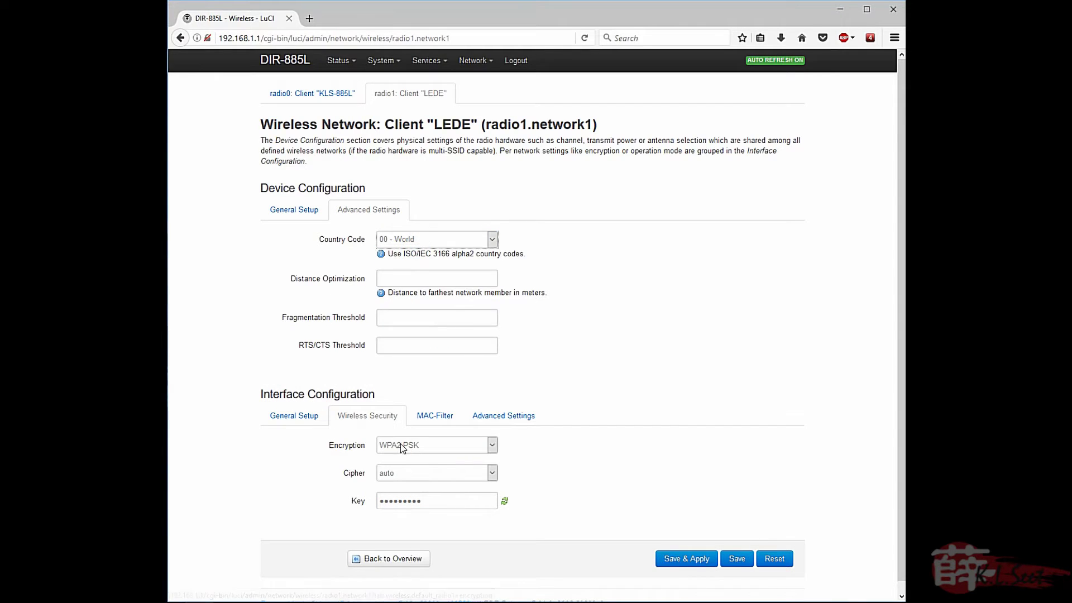
pyautogui.click(296, 212)
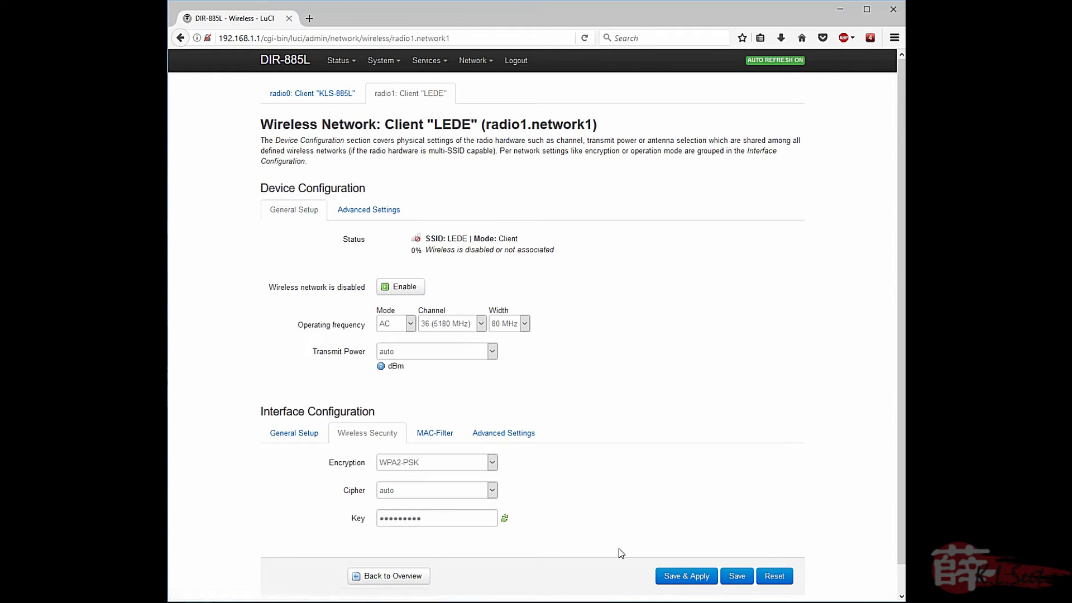
pyautogui.click(677, 580)
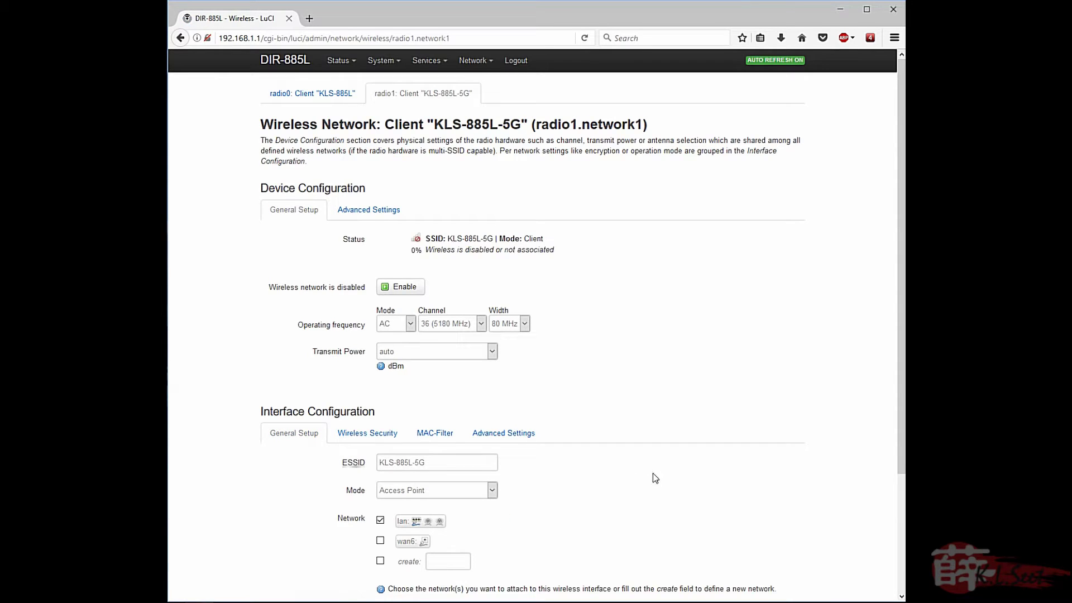
# Step: Enable radio0 and radio1 on the Wireless page, then go to Status > Overview
pyautogui.moveTo(466, 64)
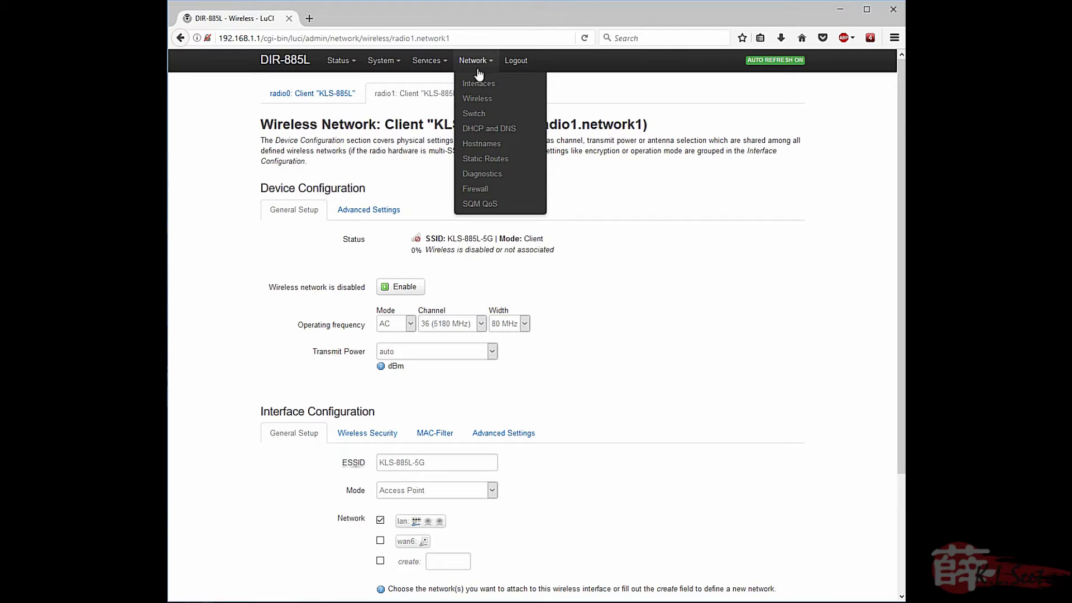
pyautogui.click(485, 101)
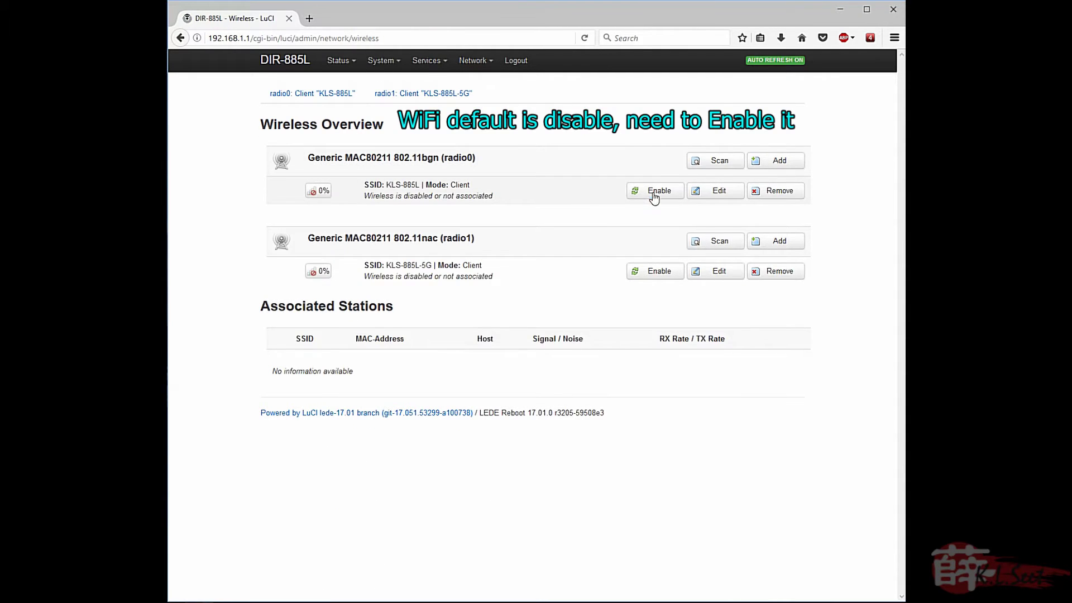
pyautogui.click(654, 193)
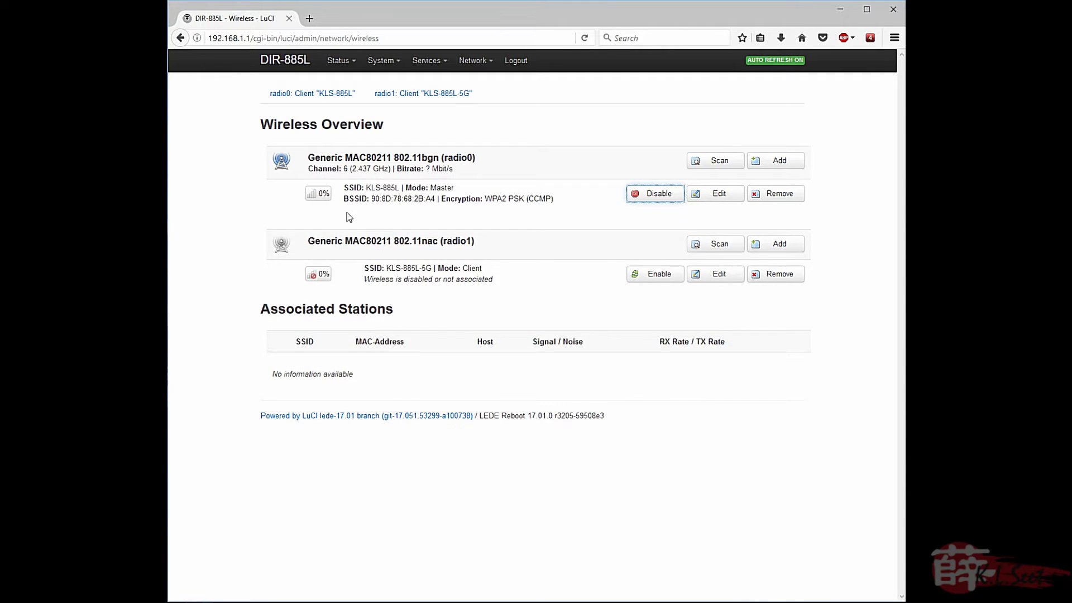
pyautogui.click(653, 282)
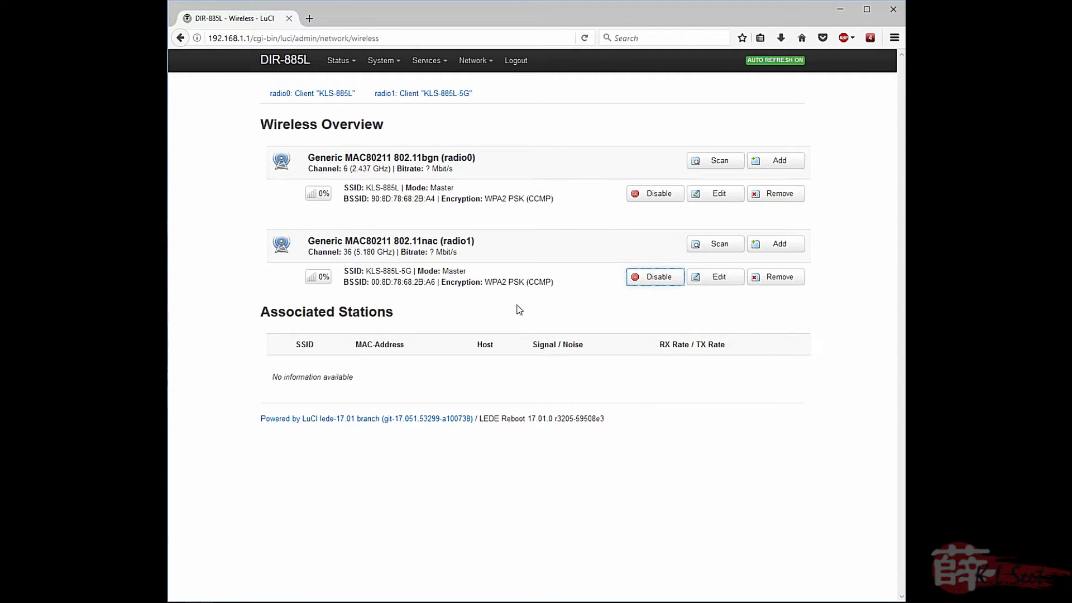
pyautogui.moveTo(338, 60)
pyautogui.click(340, 83)
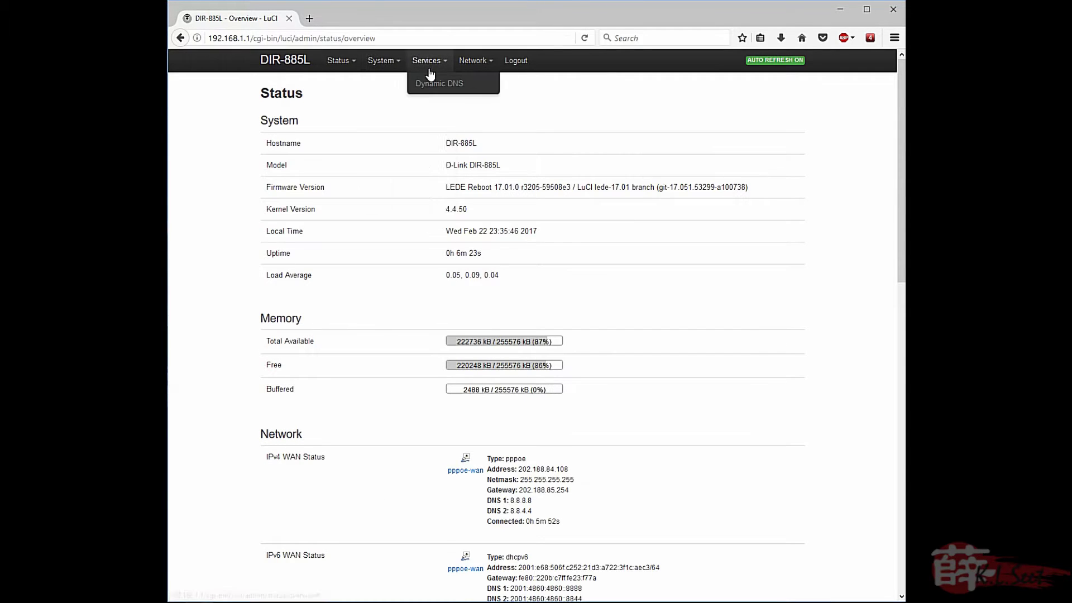
# Step: Reboot the router from the System Reboot page, then start a new browser tab
pyautogui.moveTo(385, 62)
pyautogui.click(409, 201)
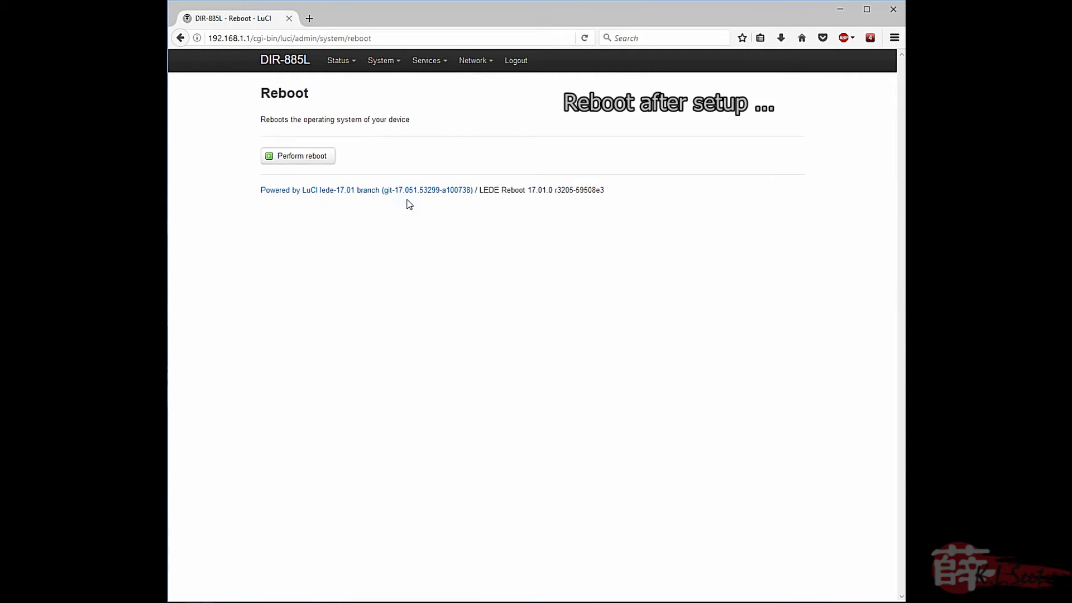
pyautogui.click(302, 155)
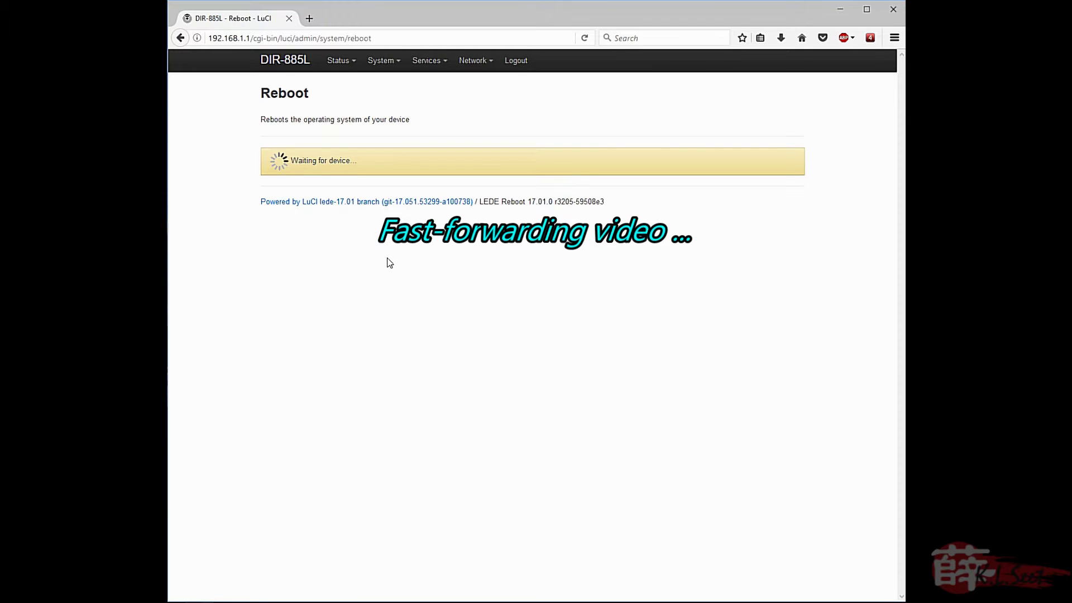
pyautogui.click(310, 19)
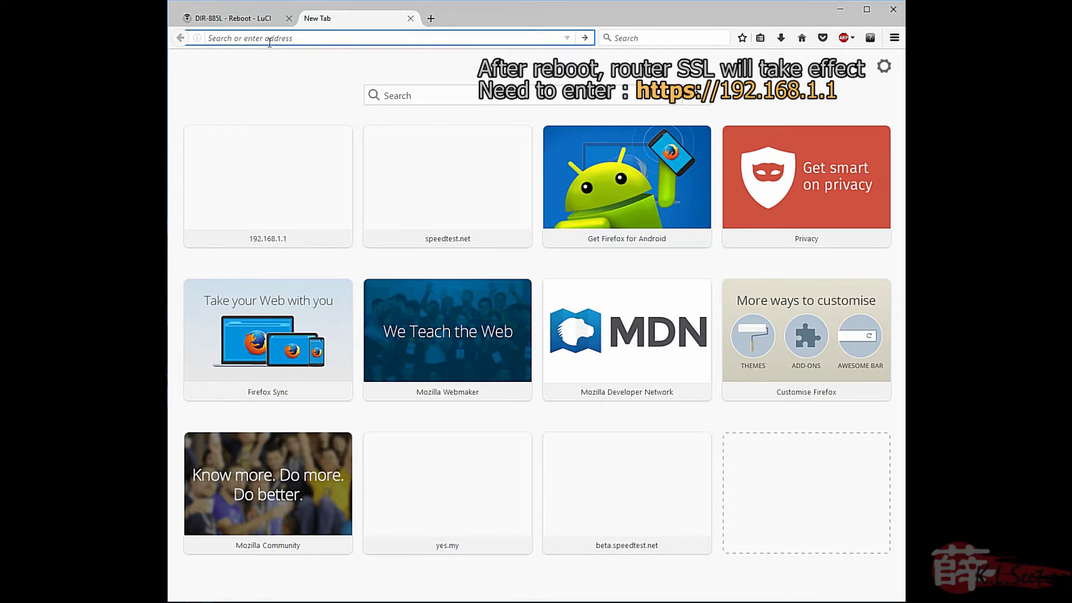
pyautogui.click(289, 18)
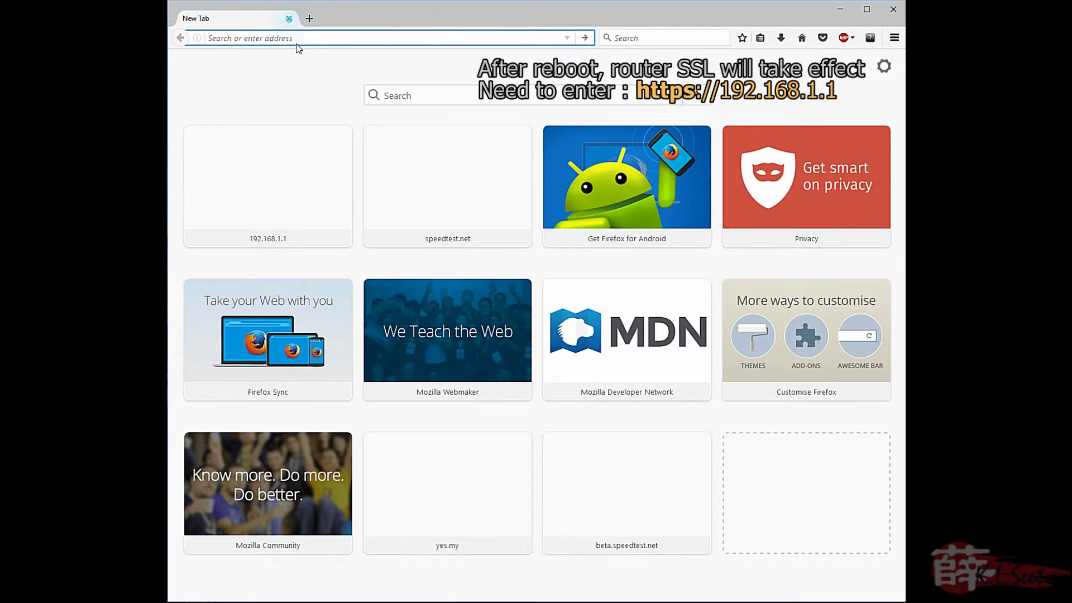
pyautogui.write('https')
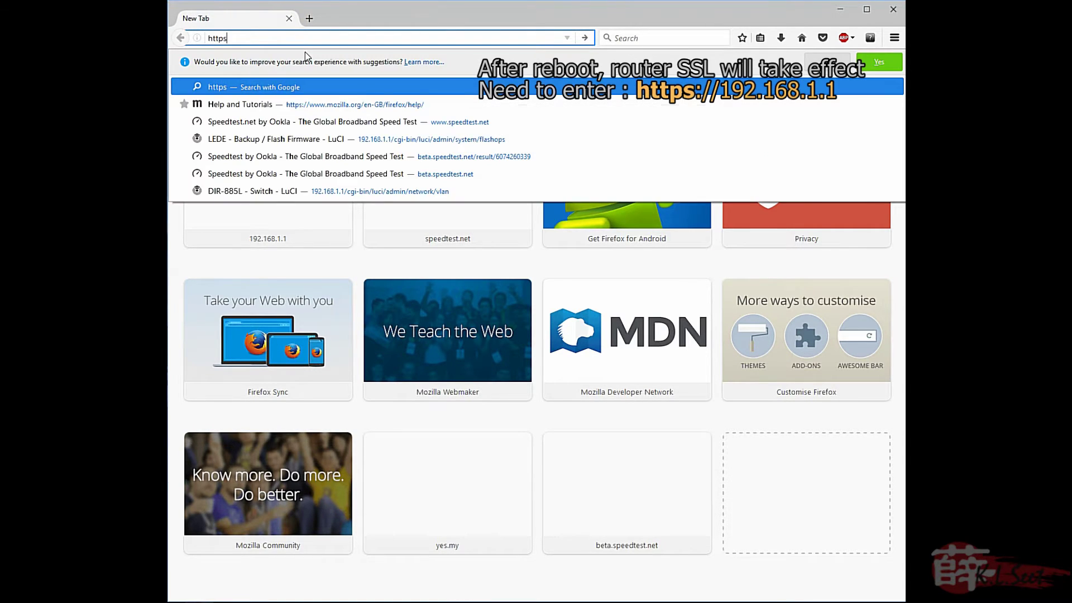
pyautogui.write('://192.168.1.1/')
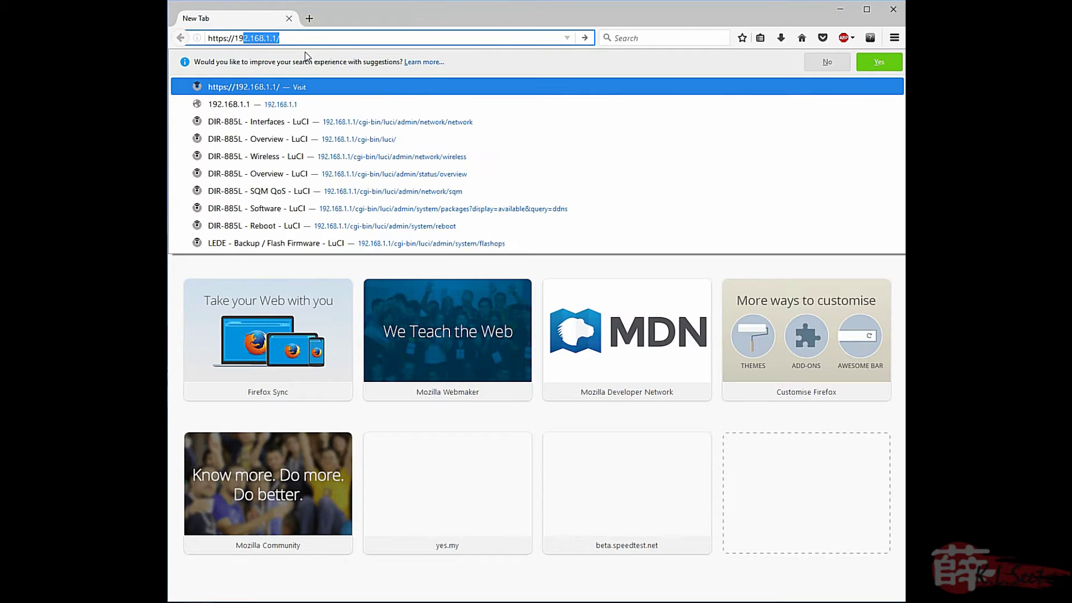
pyautogui.press('Return')
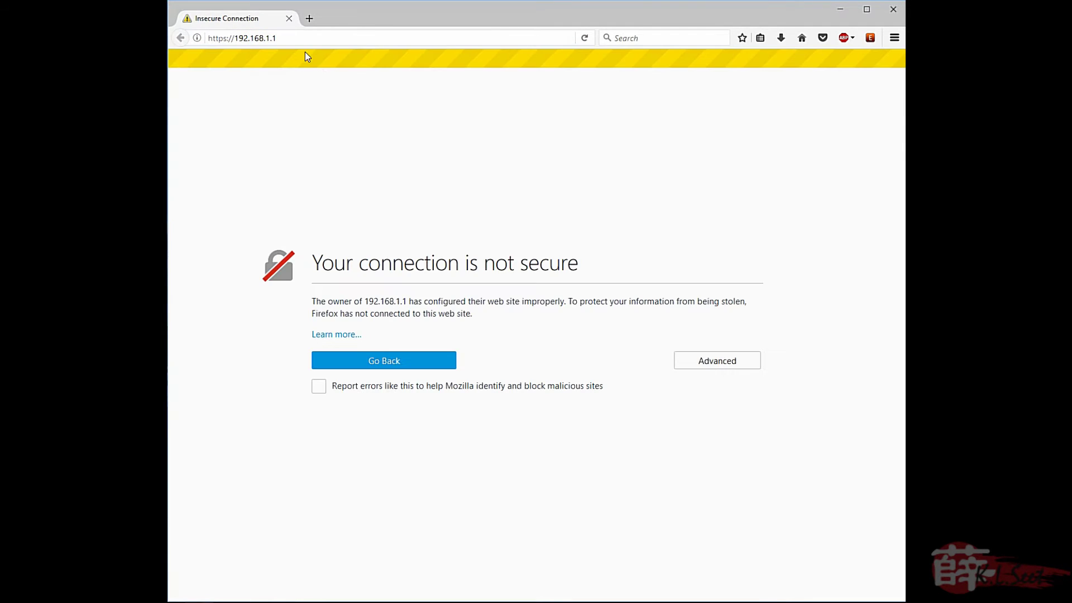
pyautogui.click(725, 364)
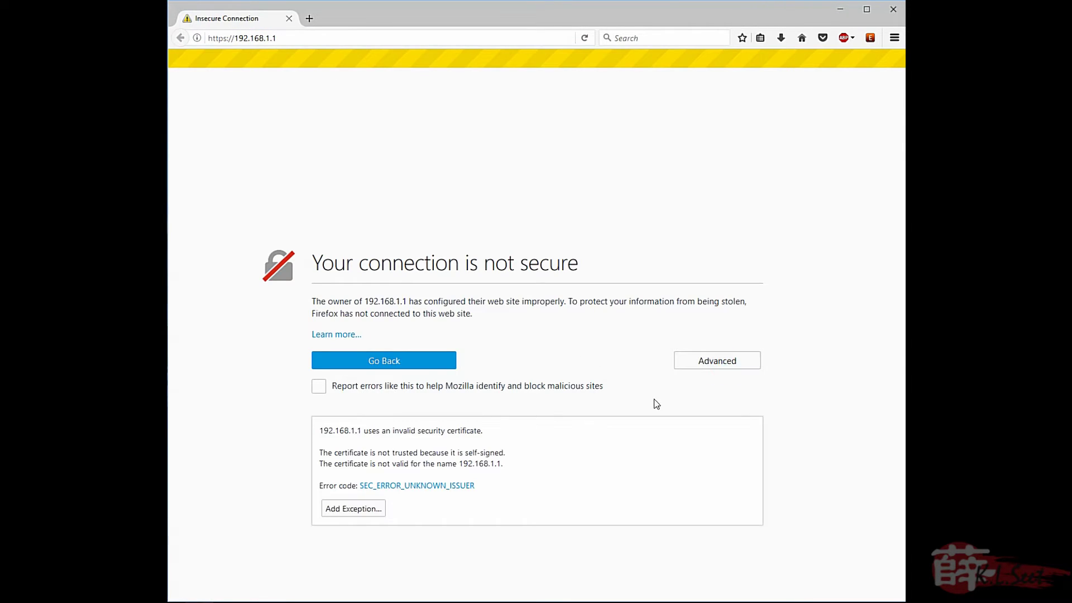
pyautogui.click(360, 509)
pyautogui.click(619, 424)
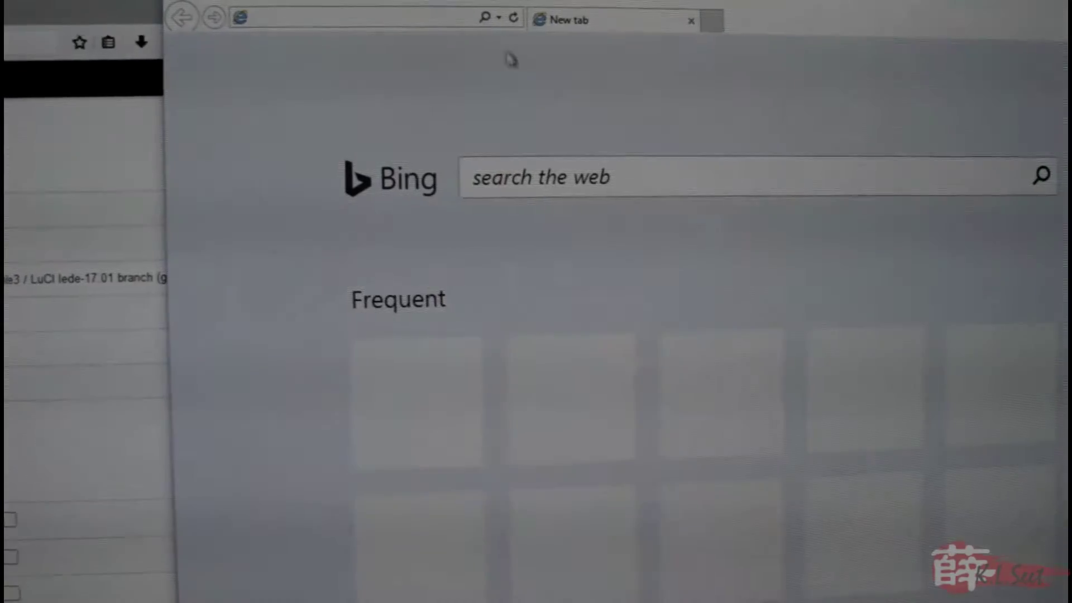
# Step: Search Bing for 'dsl report', open the DSLReports official site and show its Speed Test menu
pyautogui.click(445, 27)
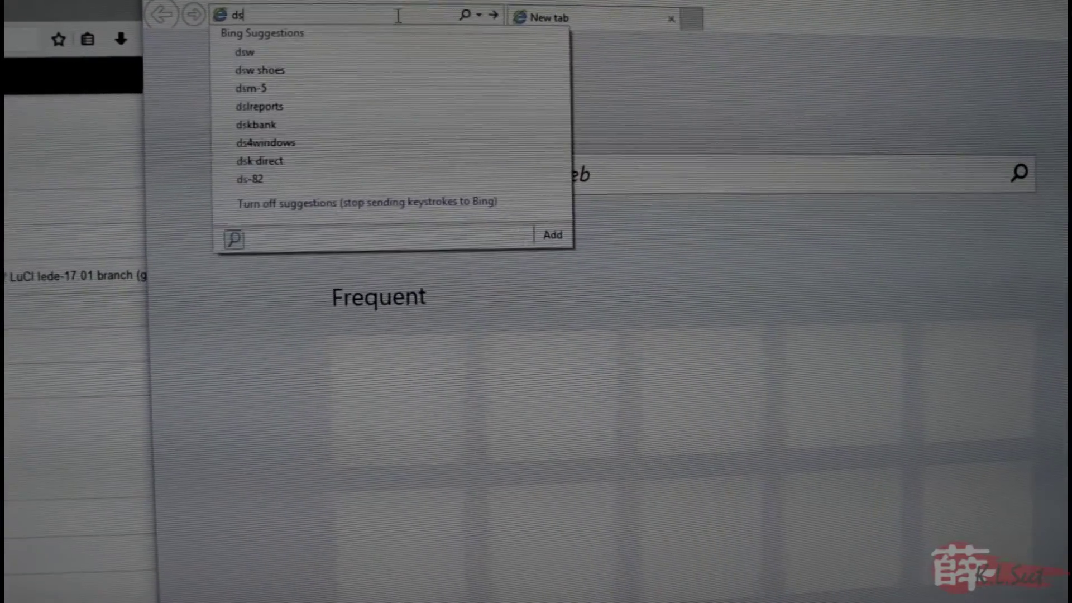
pyautogui.write('dsl re')
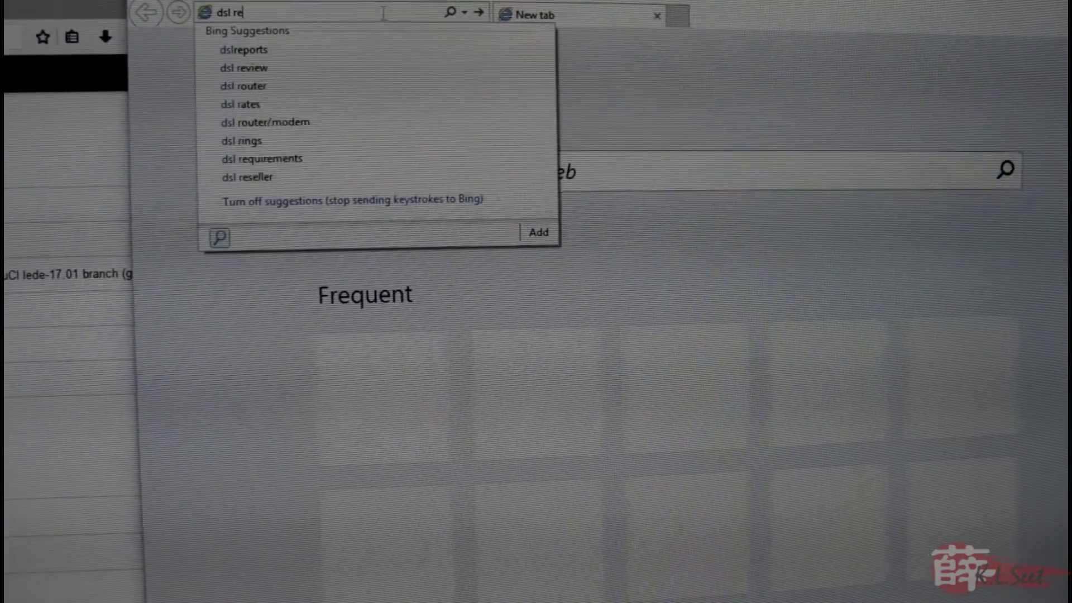
pyautogui.write('port')
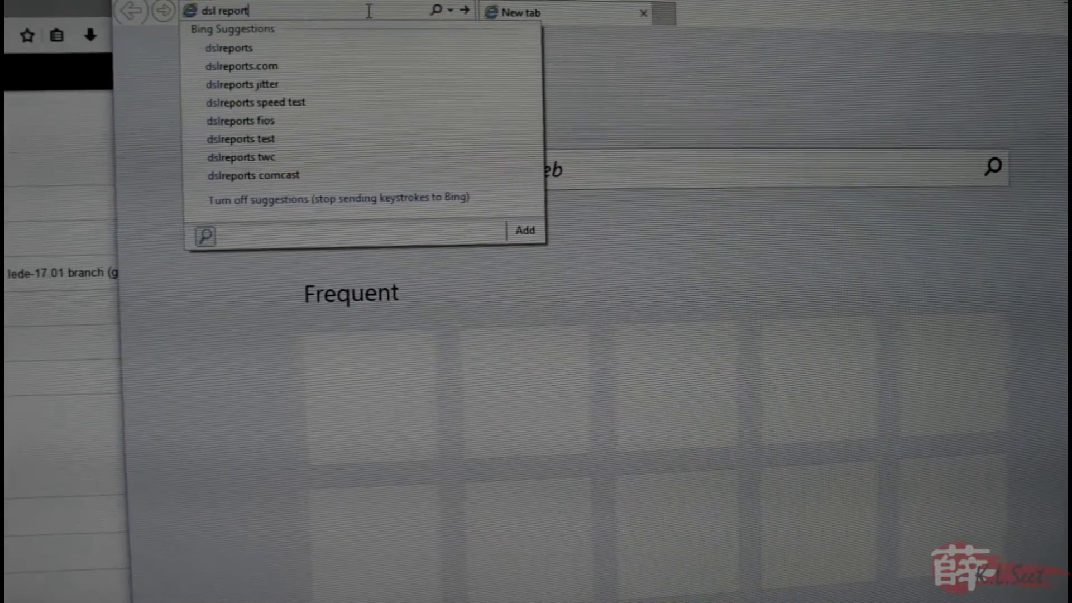
pyautogui.press('Return')
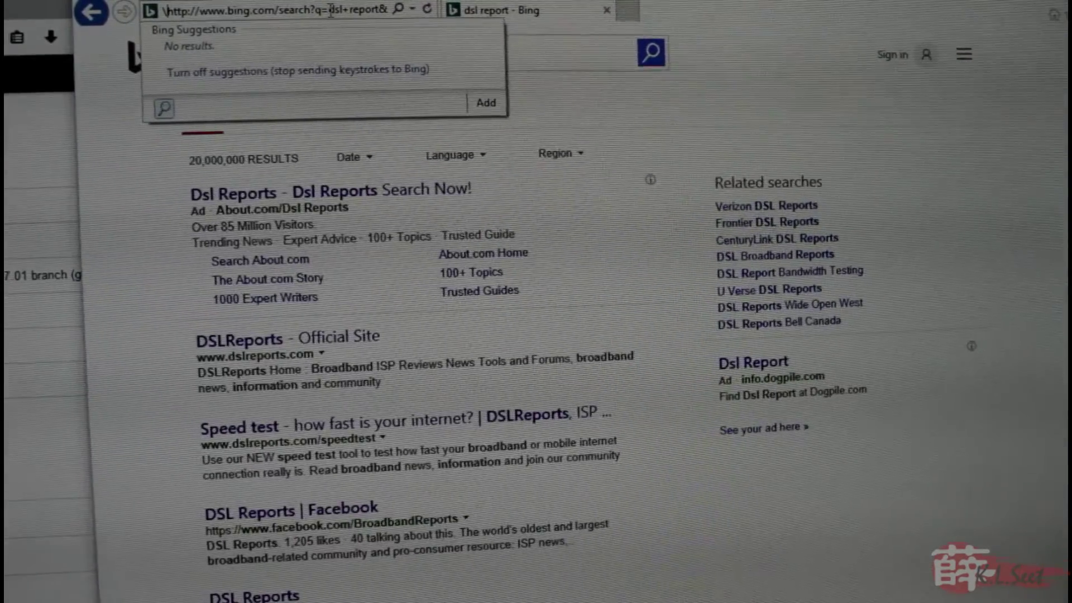
pyautogui.click(395, 340)
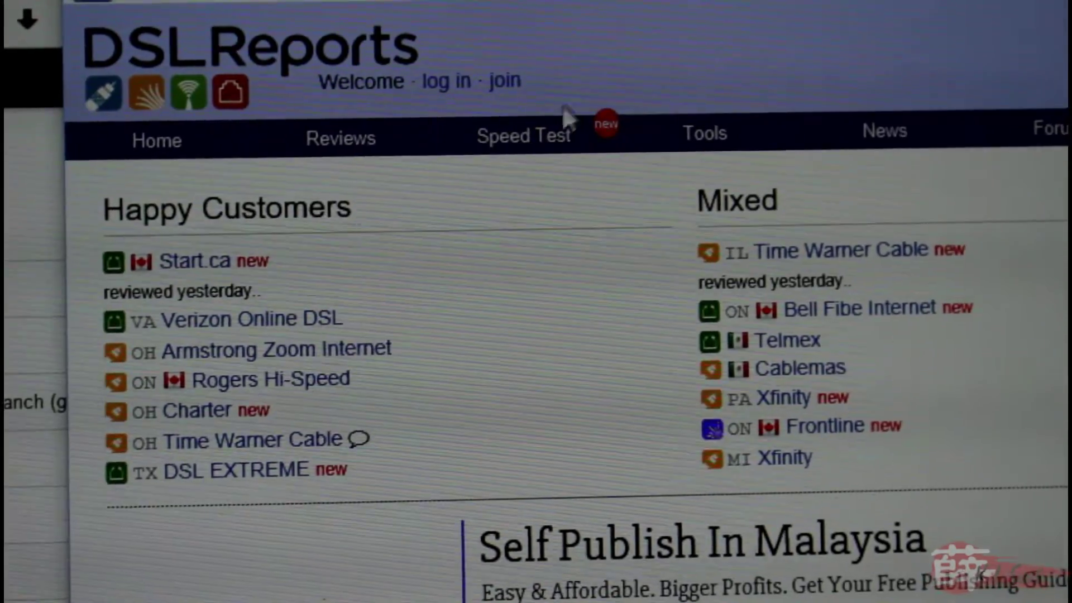
pyautogui.moveTo(544, 134)
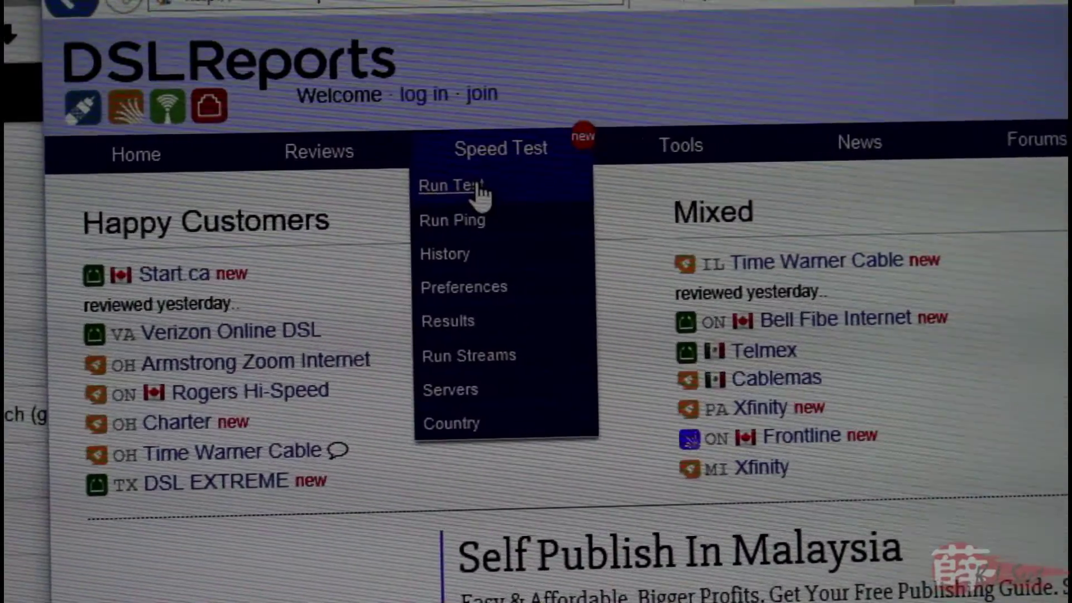